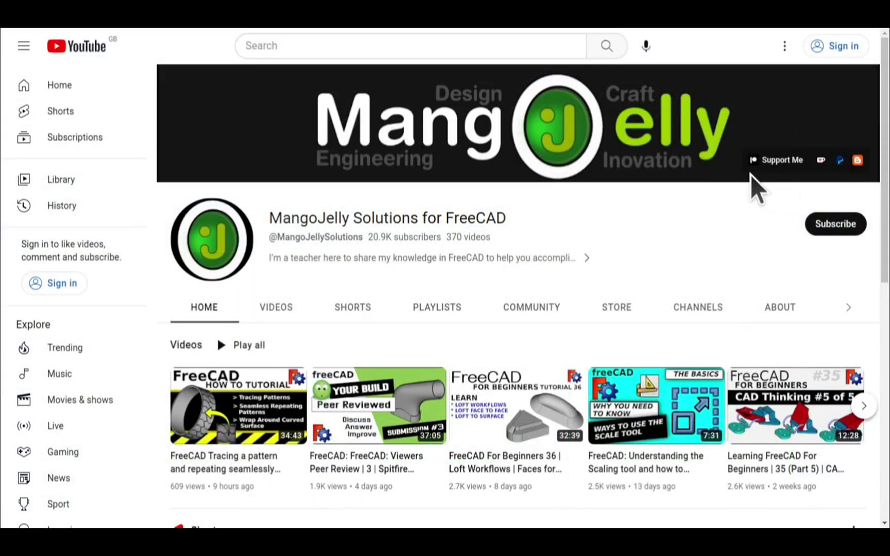
Show the FreeCAD tutorial channel's About tab and scroll through its description.
{"action": "left_click", "coordinate": [780, 309]}
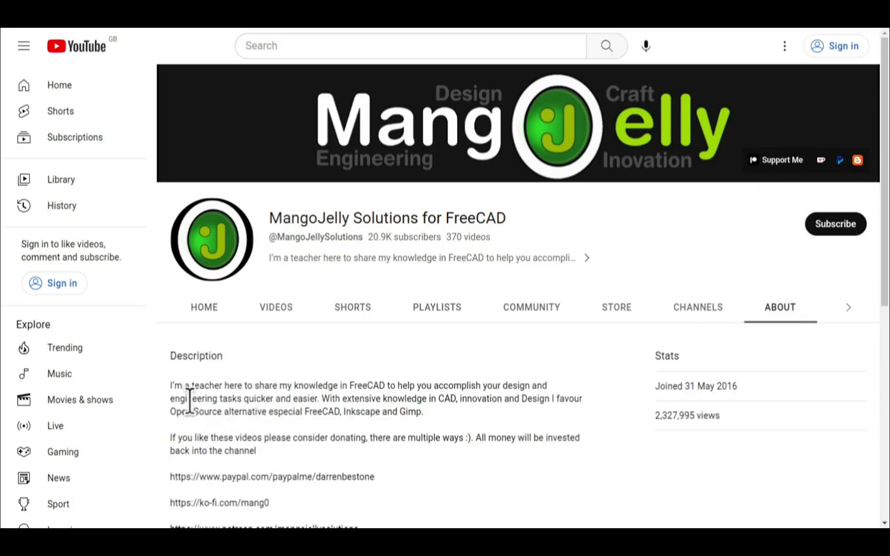
{"action": "scroll", "coordinate": [190, 407], "scroll_direction": "down", "scroll_amount": 3}
{"action": "left_click_drag", "start_coordinate": [172, 358], "coordinate": [171, 316]}
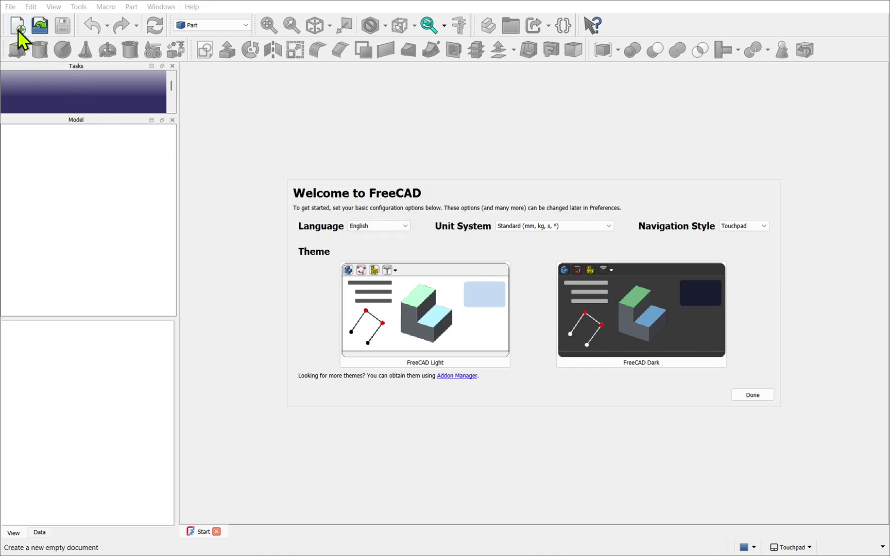
Create a new empty document with File > New and switch the workbench to Part Design.
{"action": "left_click", "coordinate": [11, 7]}
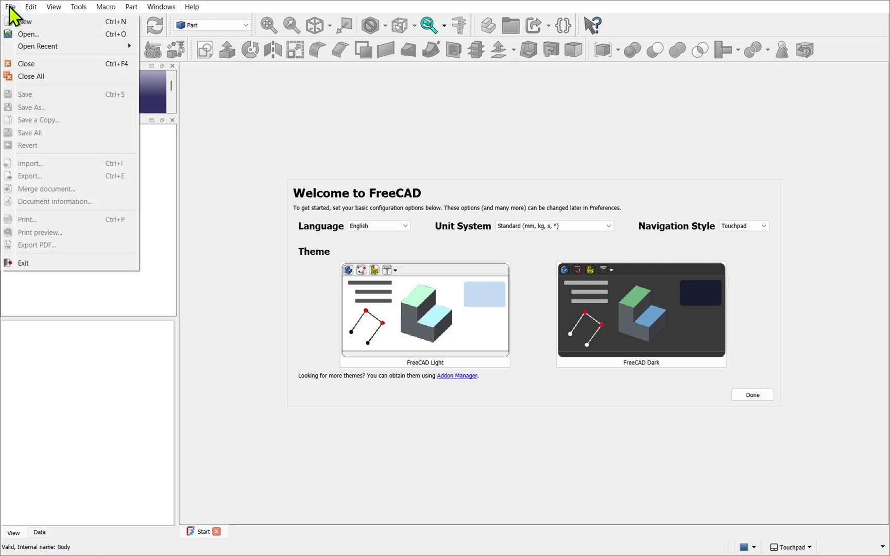
{"action": "left_click", "coordinate": [25, 22]}
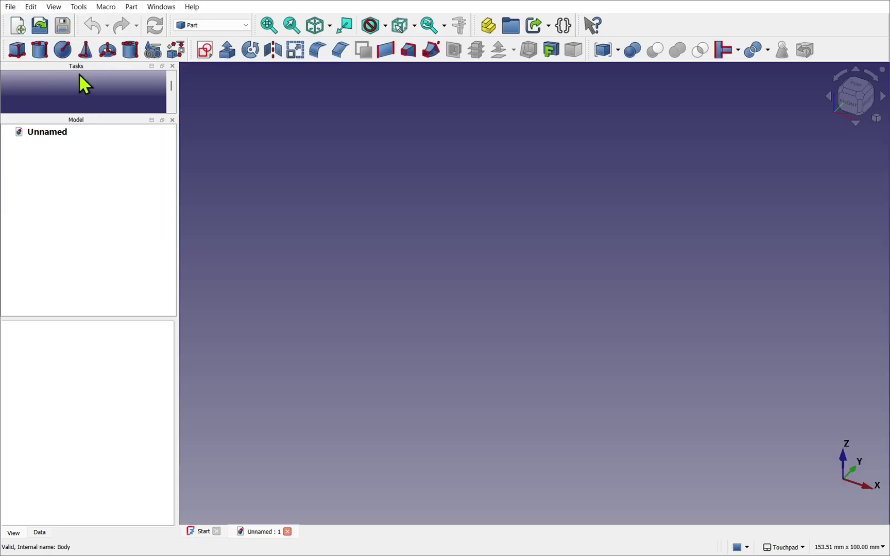
{"action": "left_click", "coordinate": [207, 26]}
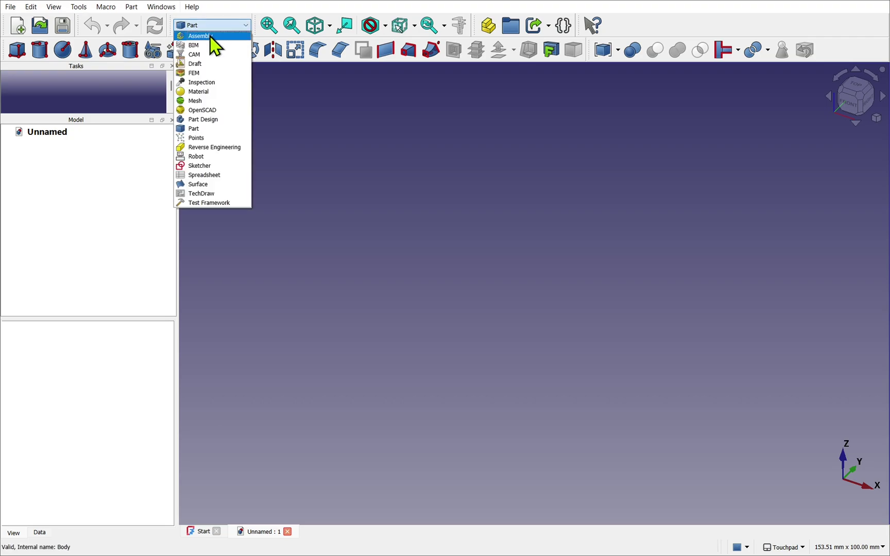
{"action": "left_click", "coordinate": [216, 120]}
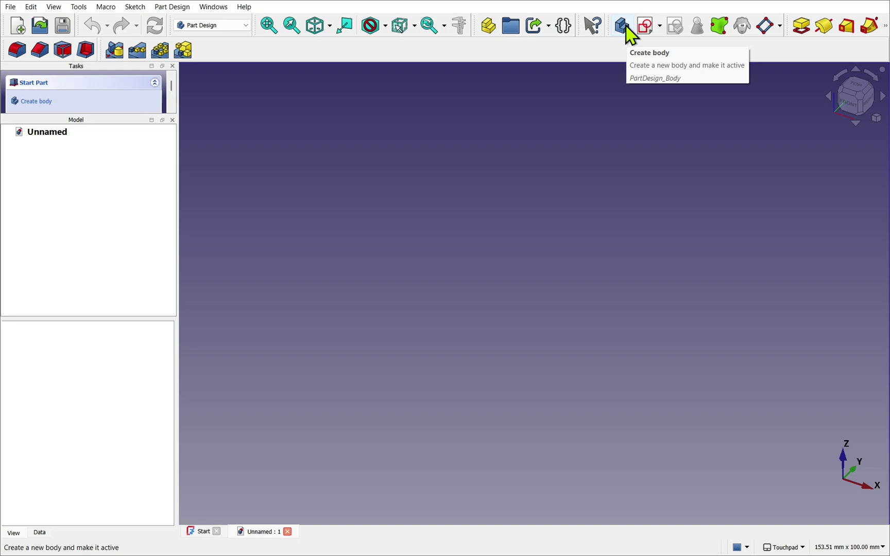
Move the body/sketch helper toolbar and the Modeling toolbar down into a second toolbar row.
{"action": "left_click_drag", "start_coordinate": [615, 30], "coordinate": [609, 25]}
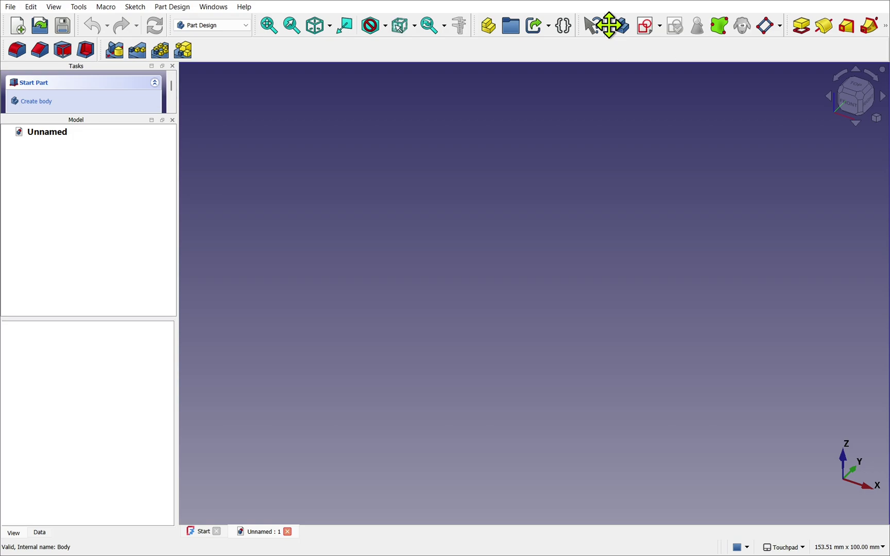
{"action": "left_click_drag", "start_coordinate": [609, 24], "coordinate": [12, 50]}
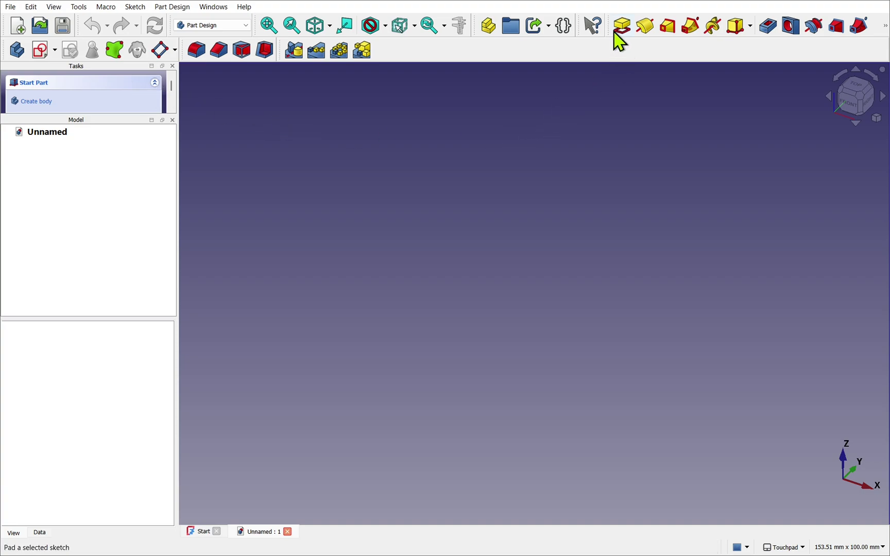
{"action": "mouse_move", "coordinate": [610, 25]}
{"action": "left_mouse_down"}
{"action": "mouse_move", "coordinate": [622, 41]}
{"action": "mouse_move", "coordinate": [372, 62]}
{"action": "mouse_move", "coordinate": [188, 44]}
{"action": "mouse_move", "coordinate": [196, 44]}
{"action": "left_mouse_up"}
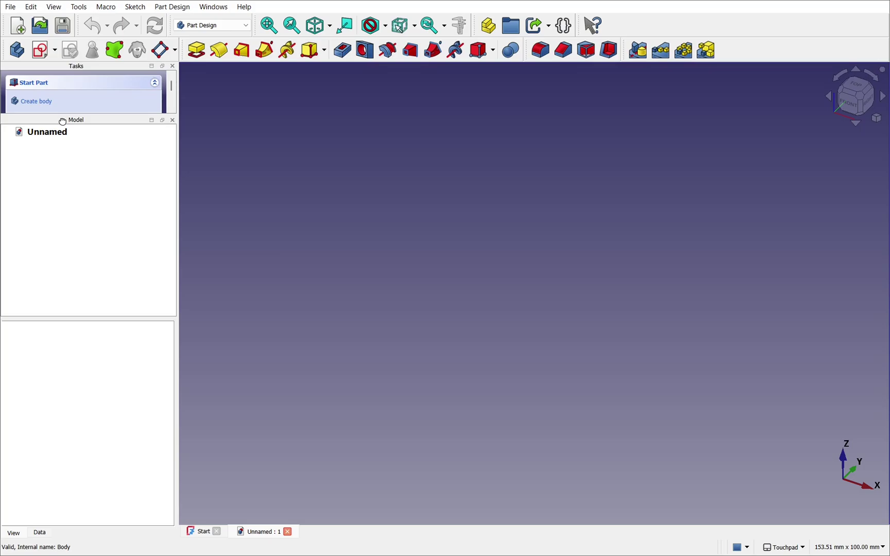
Stack the Model panel onto Tasks as tabs and reorder them so Model comes first.
{"action": "left_click_drag", "start_coordinate": [62, 121], "coordinate": [108, 81]}
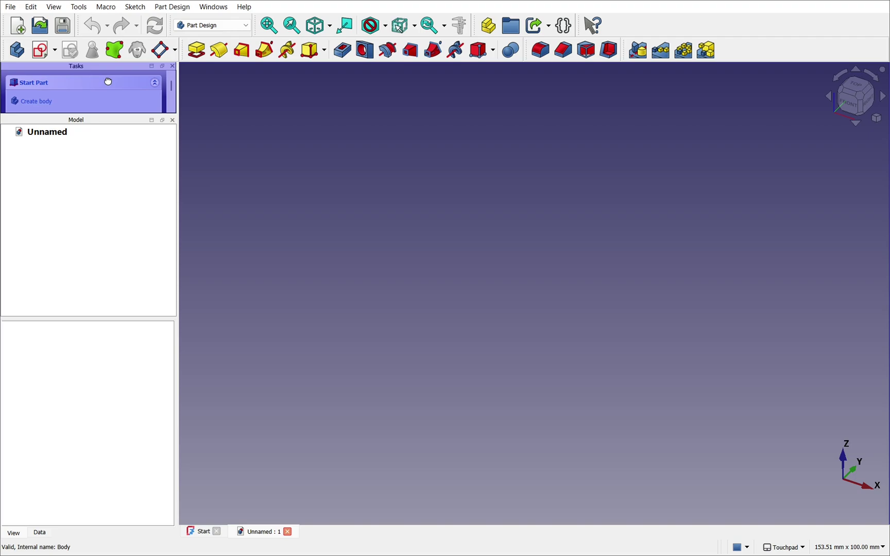
{"action": "left_click_drag", "start_coordinate": [108, 82], "coordinate": [108, 79]}
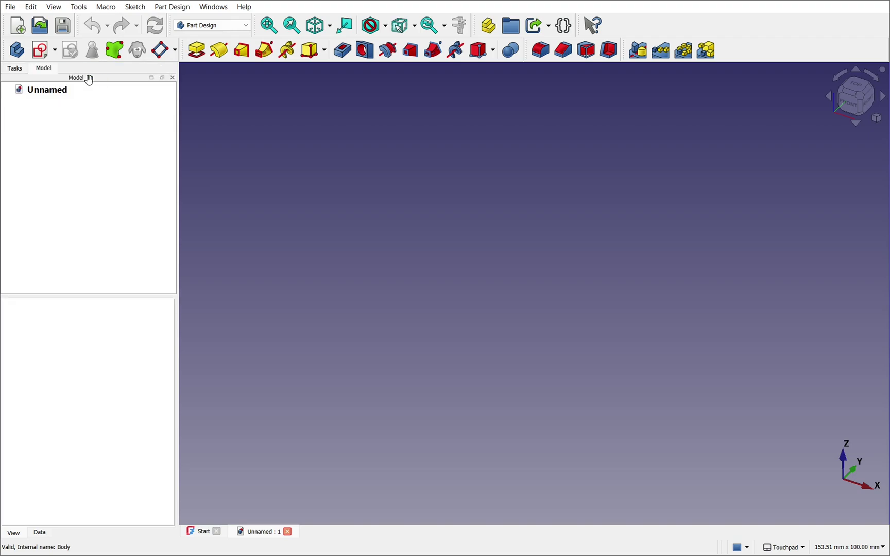
{"action": "left_click", "coordinate": [20, 70]}
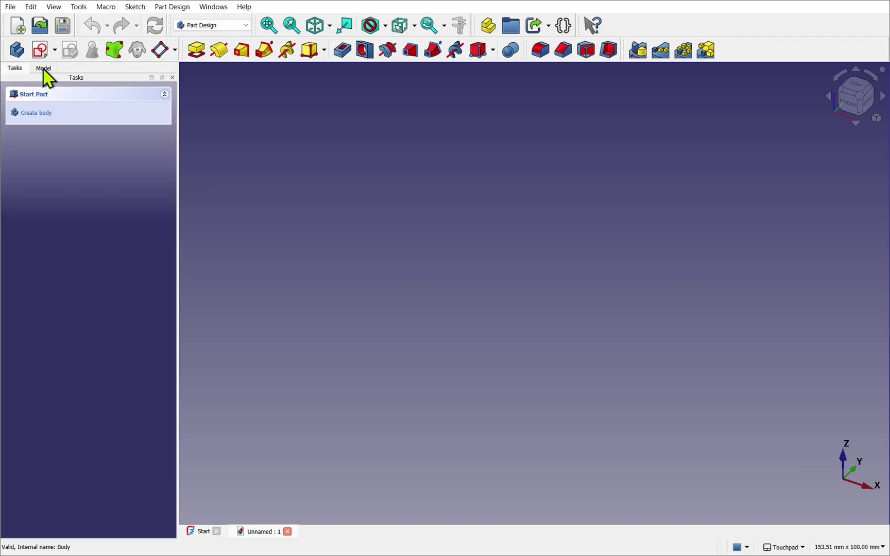
{"action": "left_click", "coordinate": [44, 69]}
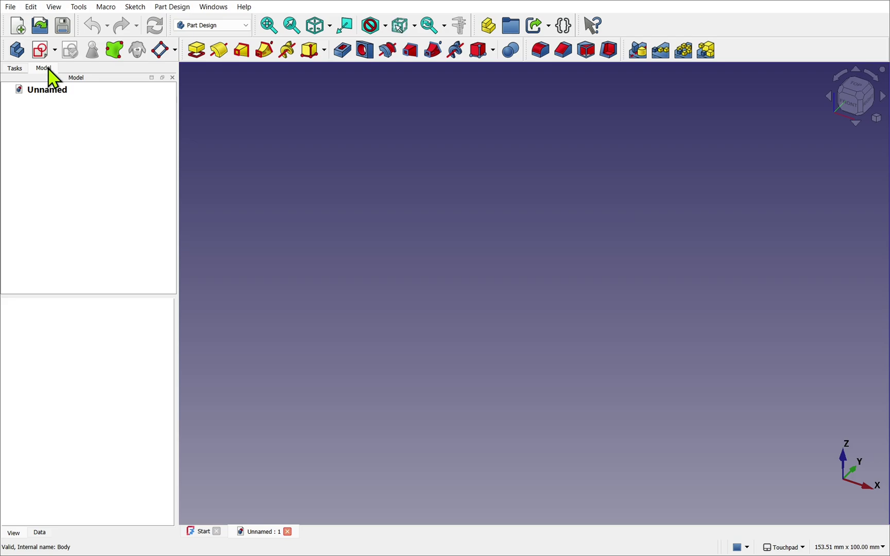
{"action": "left_click_drag", "start_coordinate": [48, 69], "coordinate": [26, 74]}
{"action": "mouse_move", "coordinate": [790, 552]}
{"action": "left_click", "coordinate": [803, 547]}
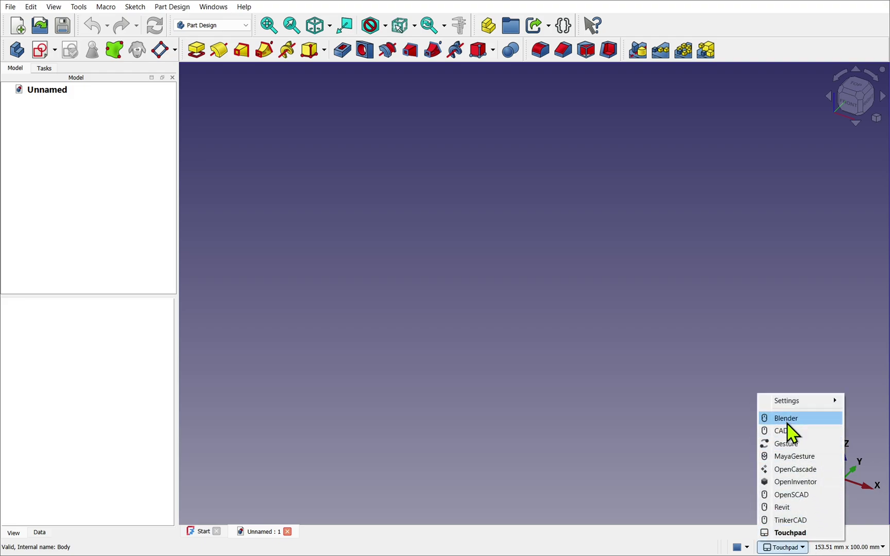
{"action": "left_click", "coordinate": [605, 450]}
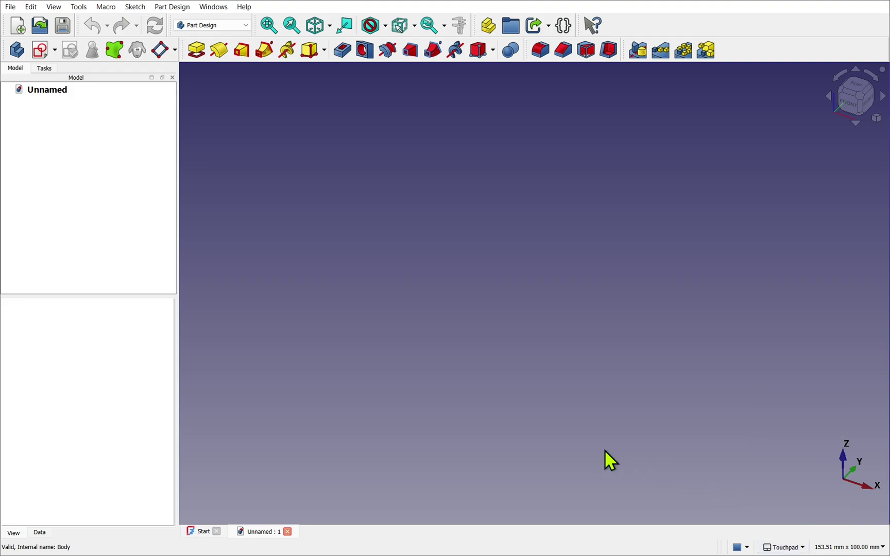
Create a Body, toggle its active state off, then double-click to make it active again.
{"action": "left_click", "coordinate": [18, 51]}
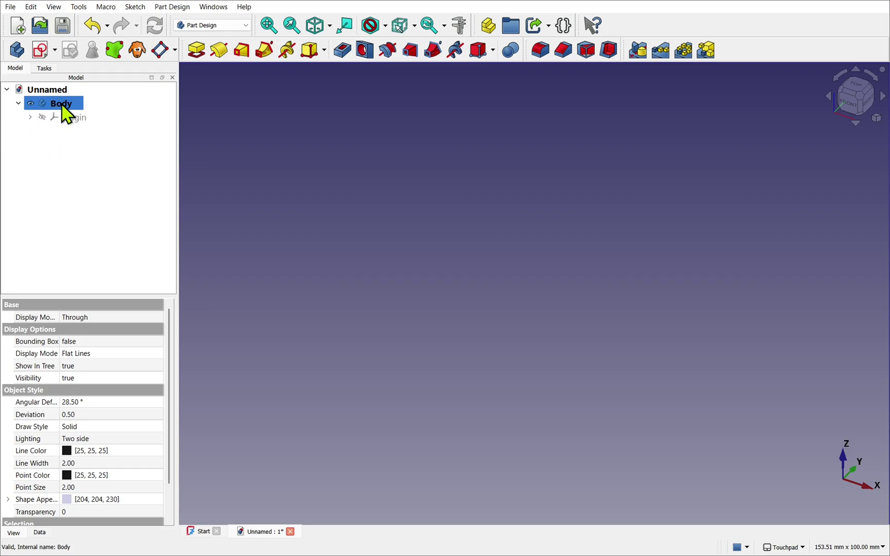
{"action": "right_click", "coordinate": [60, 104]}
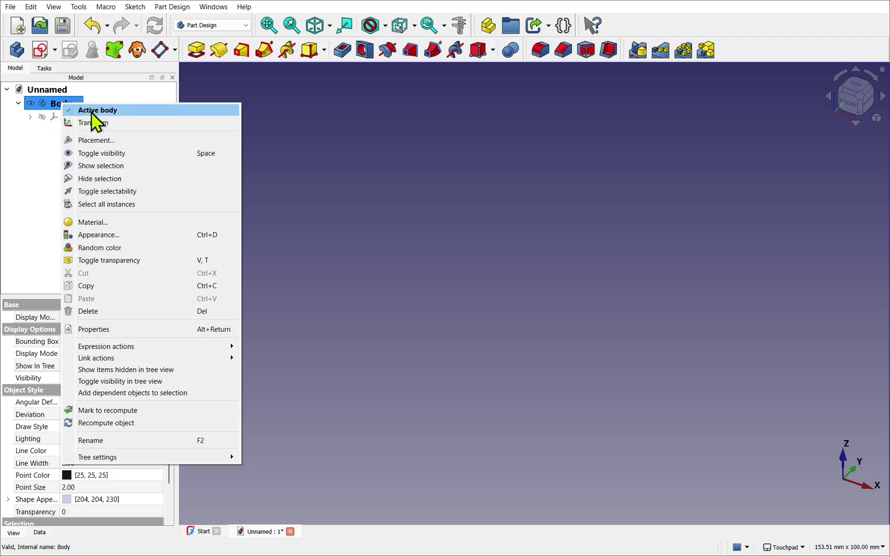
{"action": "left_click", "coordinate": [90, 112]}
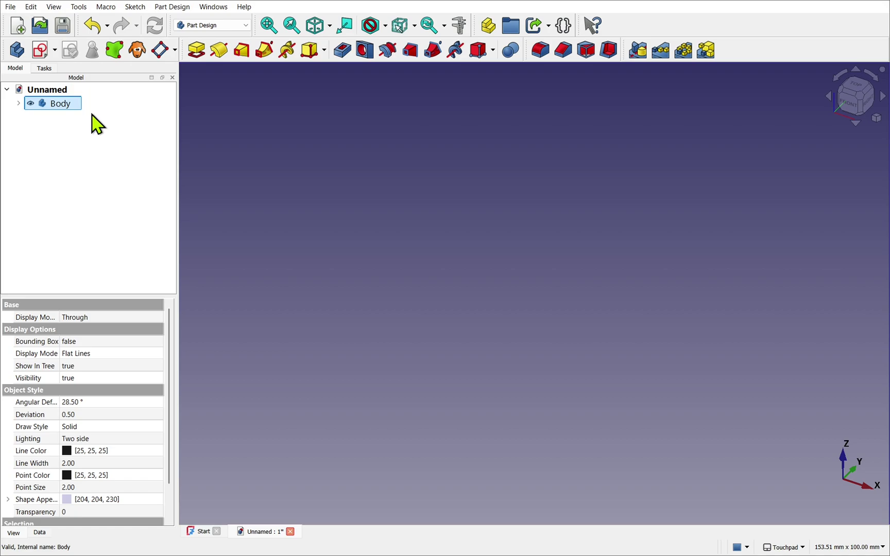
{"action": "double_click", "coordinate": [60, 105]}
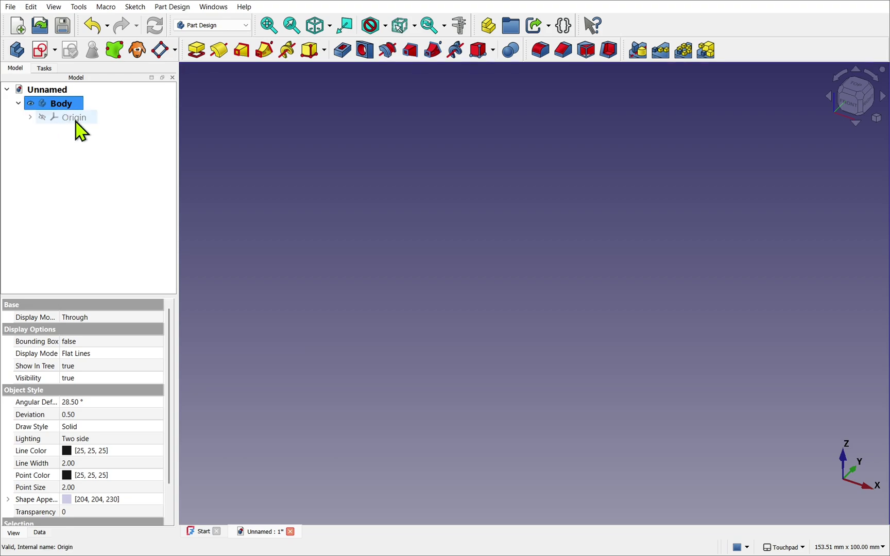
{"action": "left_click", "coordinate": [72, 118]}
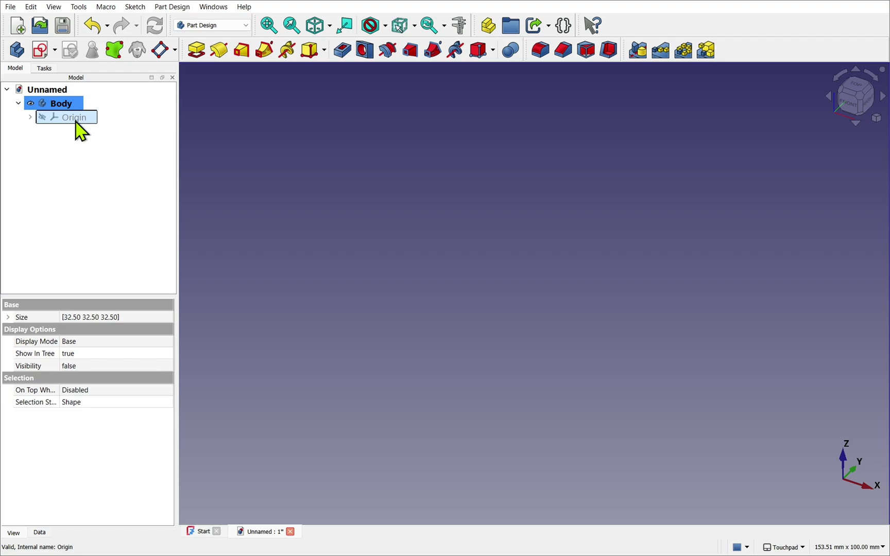
{"action": "left_click", "coordinate": [43, 118]}
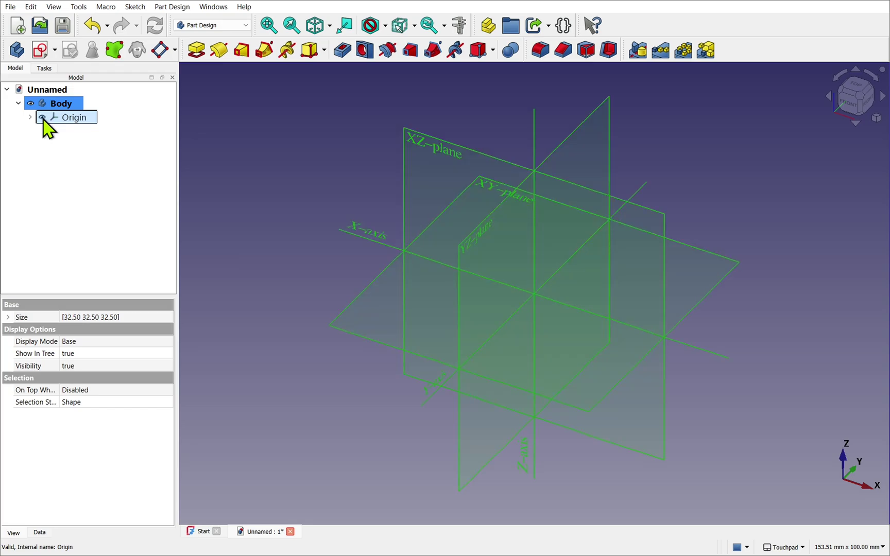
{"action": "left_click", "coordinate": [248, 182]}
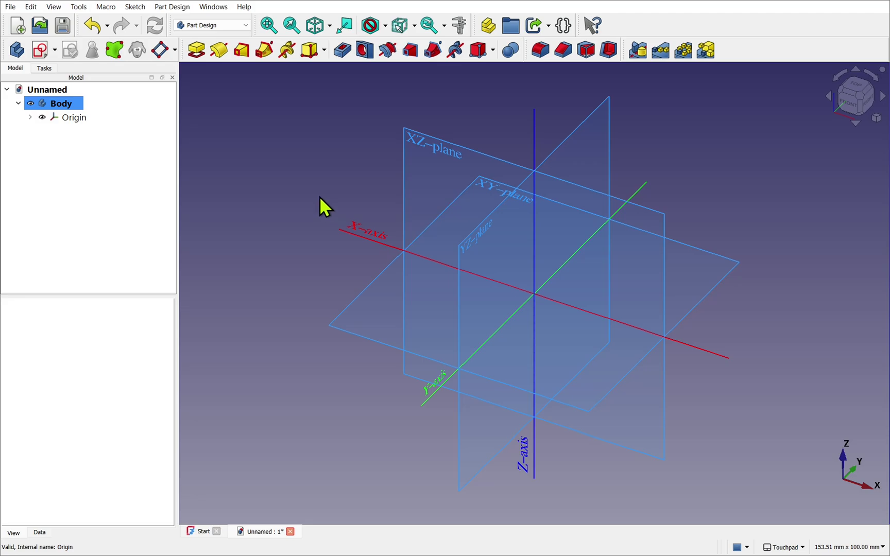
{"action": "left_click", "coordinate": [73, 121]}
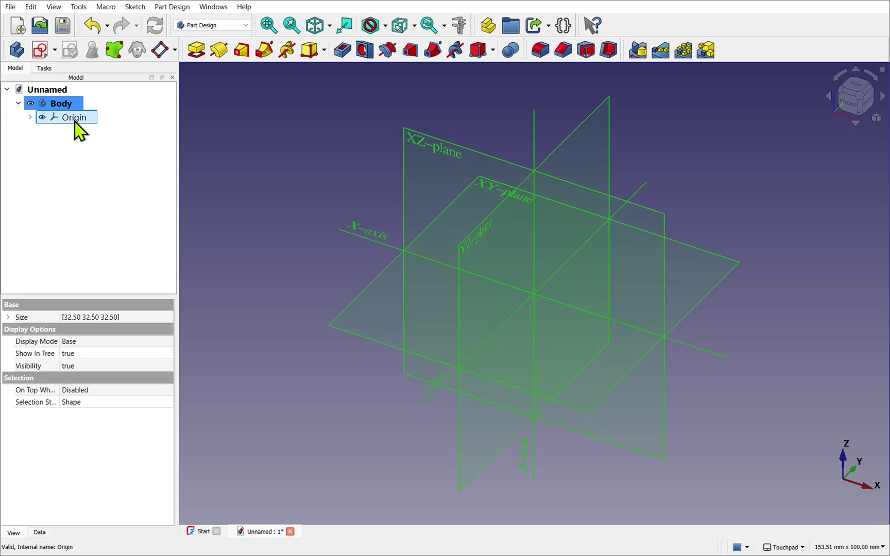
{"action": "left_click", "coordinate": [42, 118]}
{"action": "left_click", "coordinate": [73, 179]}
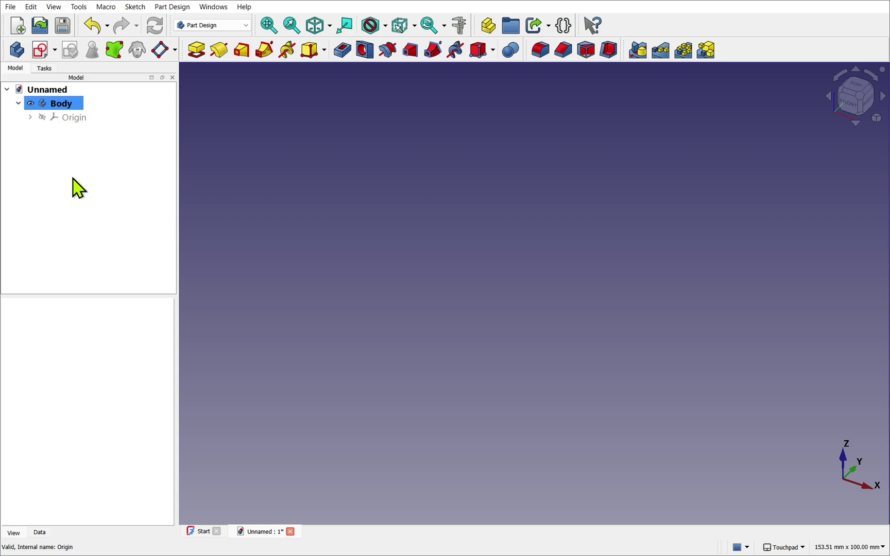
Create a new sketch attached to the XY-plane (Base plane) and confirm.
{"action": "left_click", "coordinate": [41, 52]}
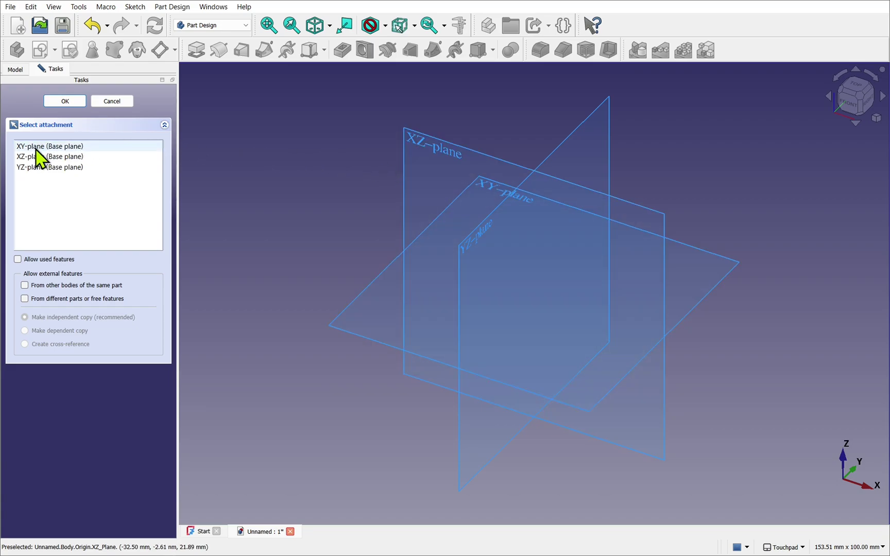
{"action": "left_click", "coordinate": [54, 148]}
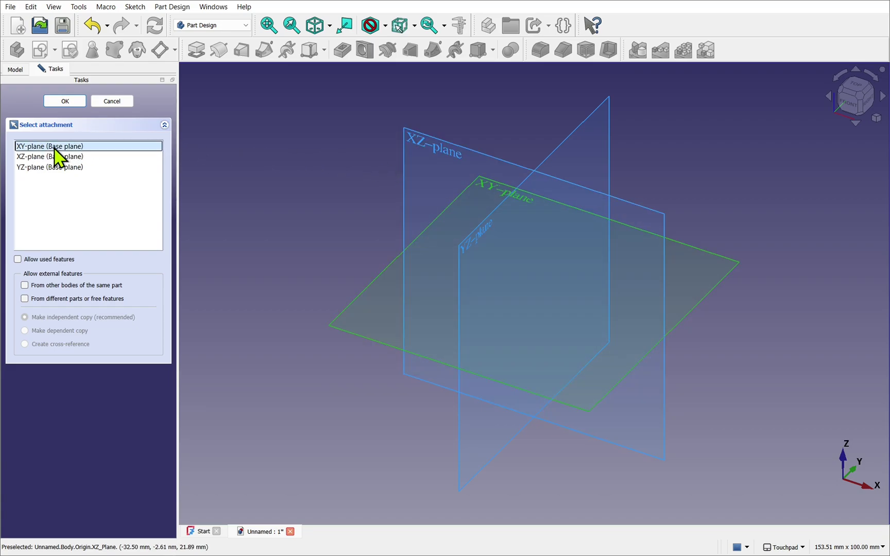
{"action": "left_click", "coordinate": [68, 104]}
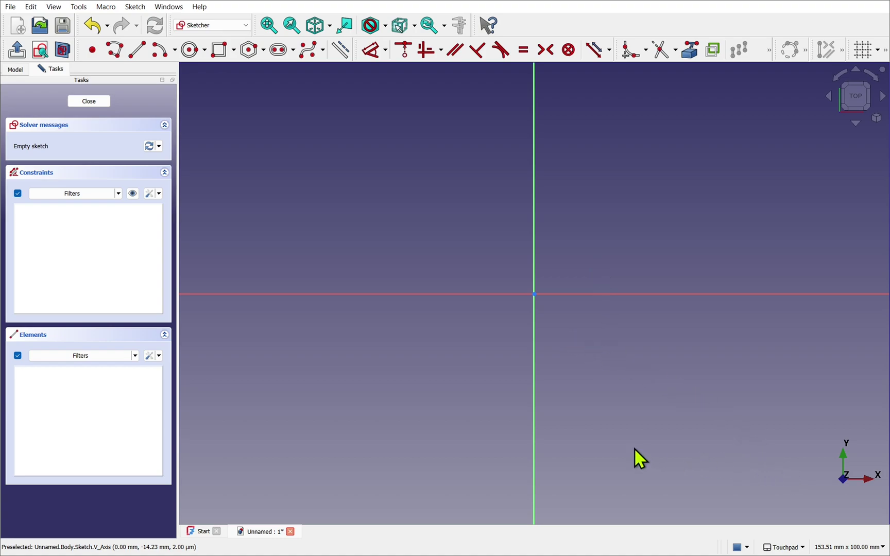
{"action": "mouse_move", "coordinate": [635, 448]}
{"action": "middle_mouse_down", "text": "alt"}
{"action": "mouse_move", "coordinate": [603, 410]}
{"action": "mouse_move", "coordinate": [594, 361]}
{"action": "middle_mouse_up", "text": "alt"}
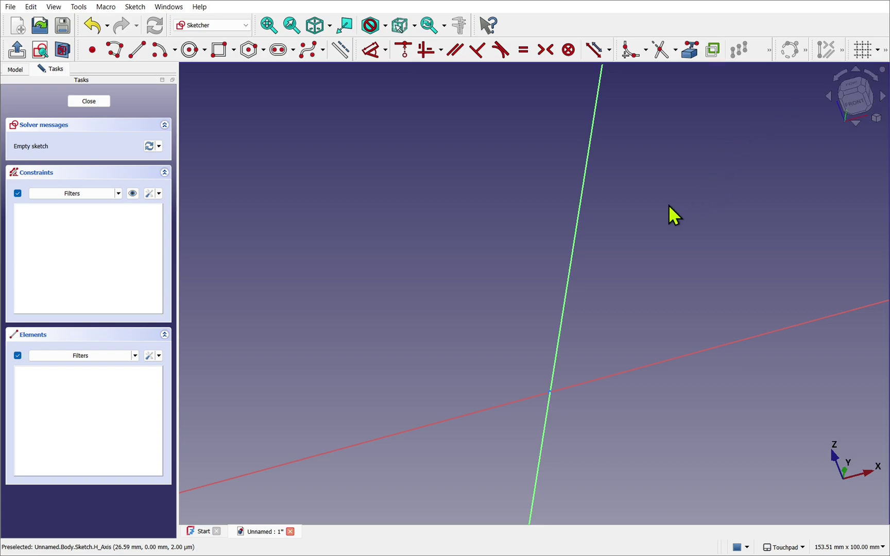
{"action": "left_click", "coordinate": [39, 51]}
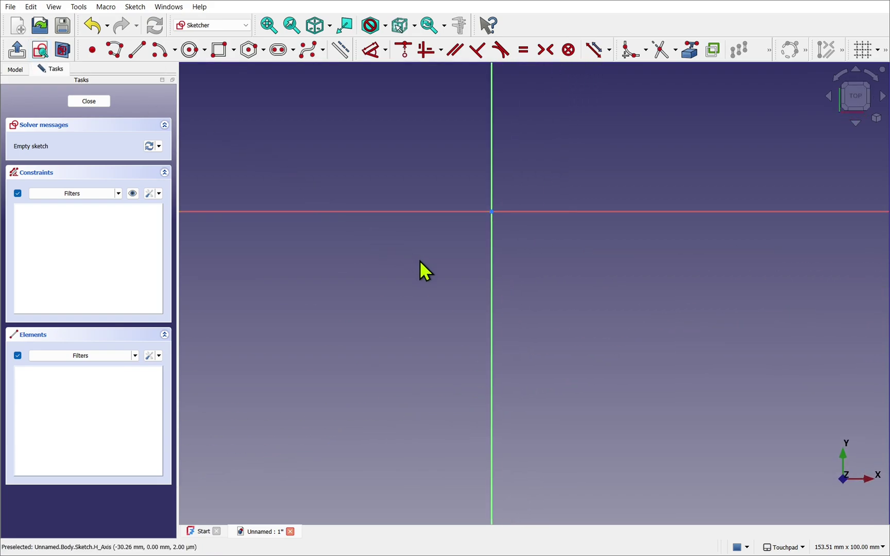
{"action": "mouse_move", "coordinate": [435, 277]}
{"action": "middle_mouse_down"}
{"action": "mouse_move", "coordinate": [463, 295]}
{"action": "mouse_move", "coordinate": [489, 359]}
{"action": "mouse_move", "coordinate": [480, 351]}
{"action": "middle_mouse_up"}
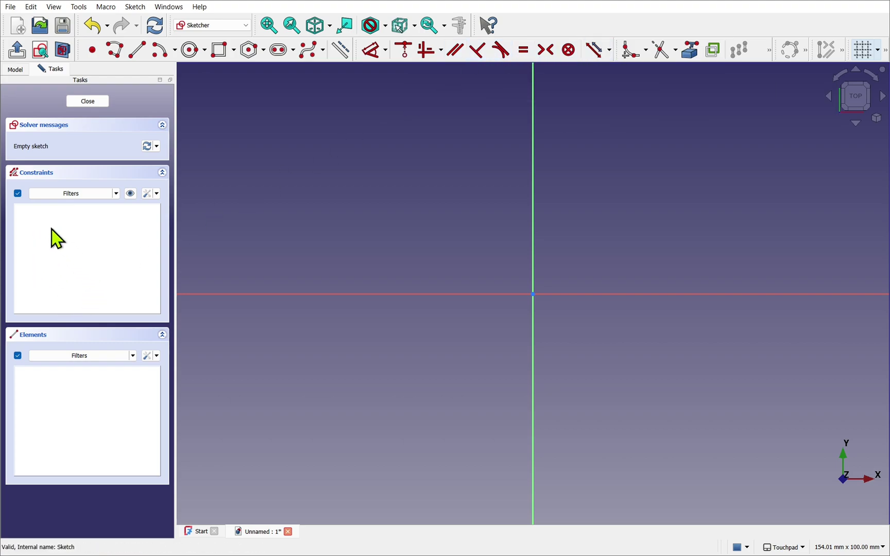
Glance at the constraint list display options, then start a line in the canvas's upper left.
{"action": "left_click", "coordinate": [157, 195]}
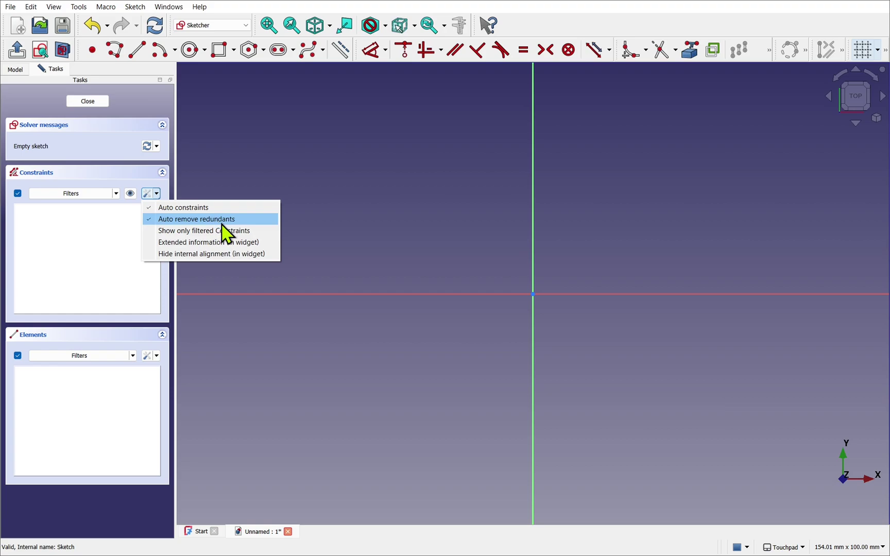
{"action": "left_click", "coordinate": [338, 176]}
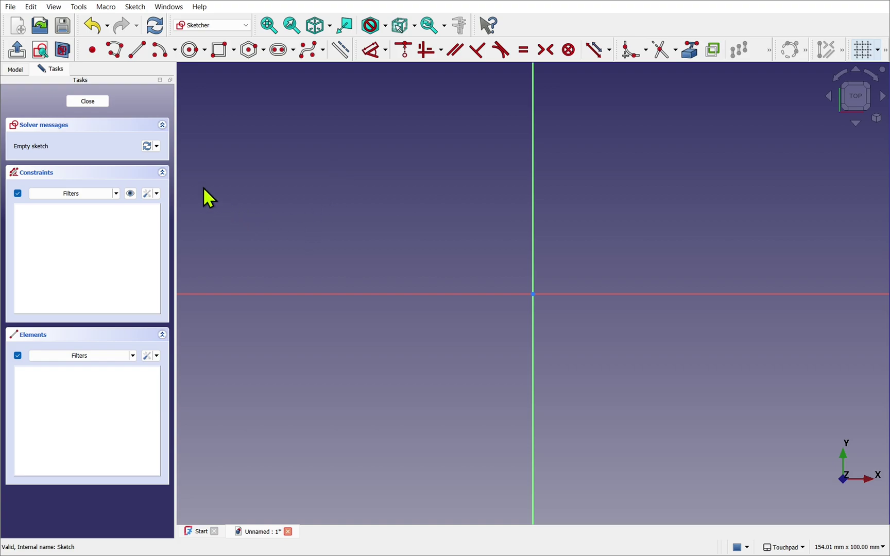
{"action": "left_click", "coordinate": [139, 52]}
{"action": "left_click", "coordinate": [261, 131]}
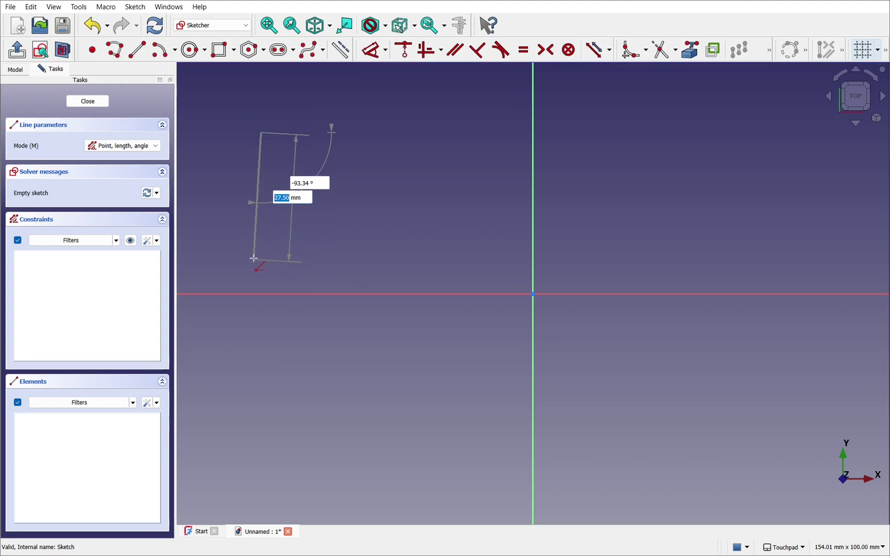
End the first line straight below its start, making it vertical, and exit the Line tool.
{"action": "left_click", "coordinate": [257, 259]}
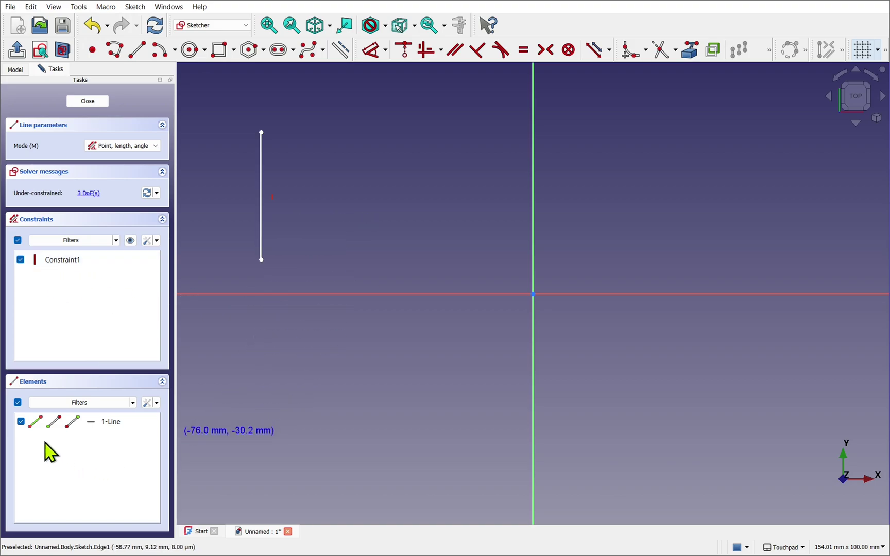
{"action": "right_click", "coordinate": [362, 223]}
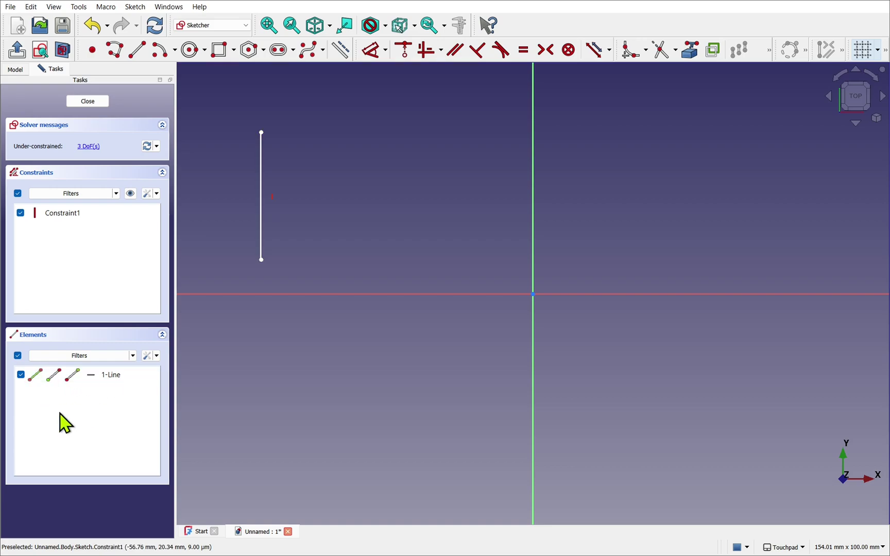
{"action": "left_click", "coordinate": [38, 379]}
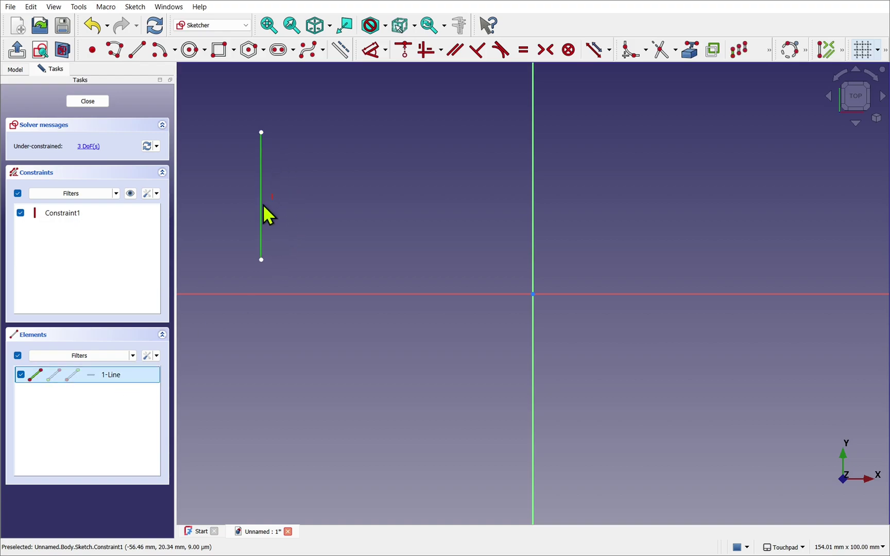
{"action": "left_click", "coordinate": [54, 378]}
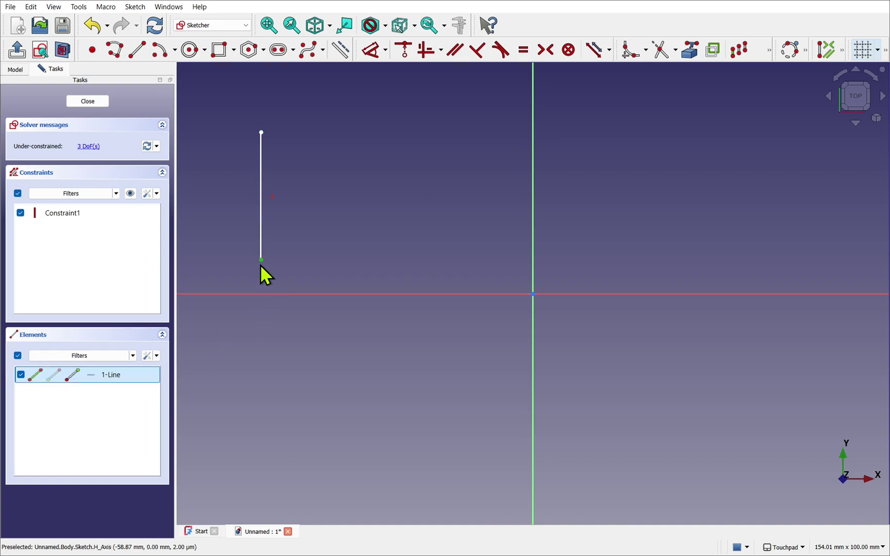
{"action": "left_click", "coordinate": [327, 218]}
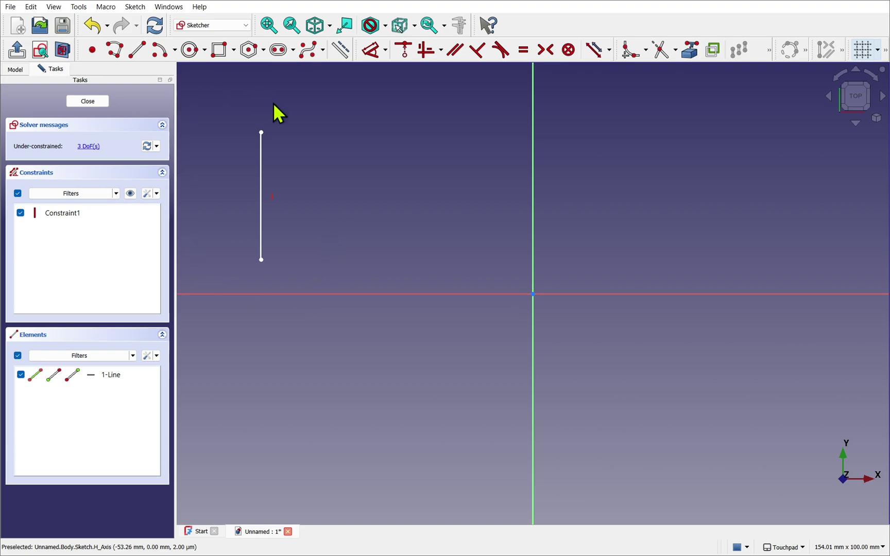
Draw a top horizontal line from the left line's top and a right vertical line, then nudge it left.
{"action": "left_click", "coordinate": [138, 54]}
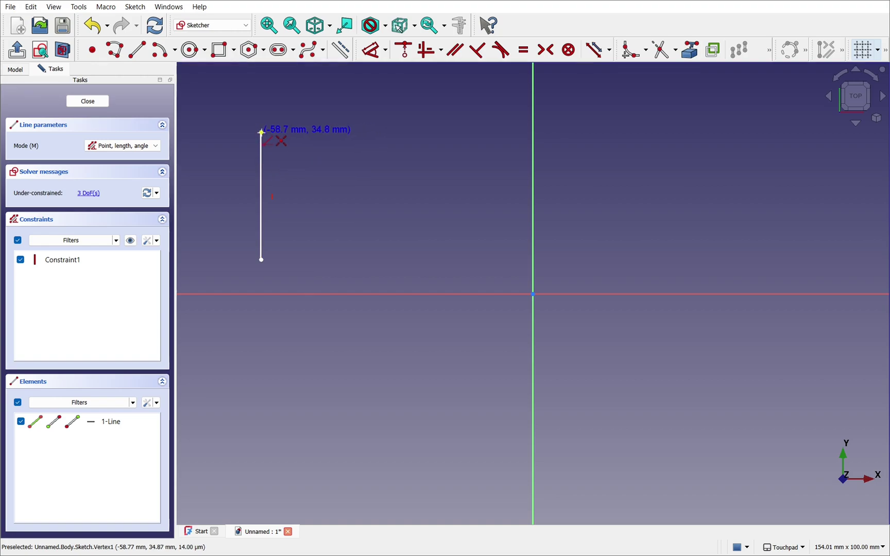
{"action": "left_click", "coordinate": [261, 132]}
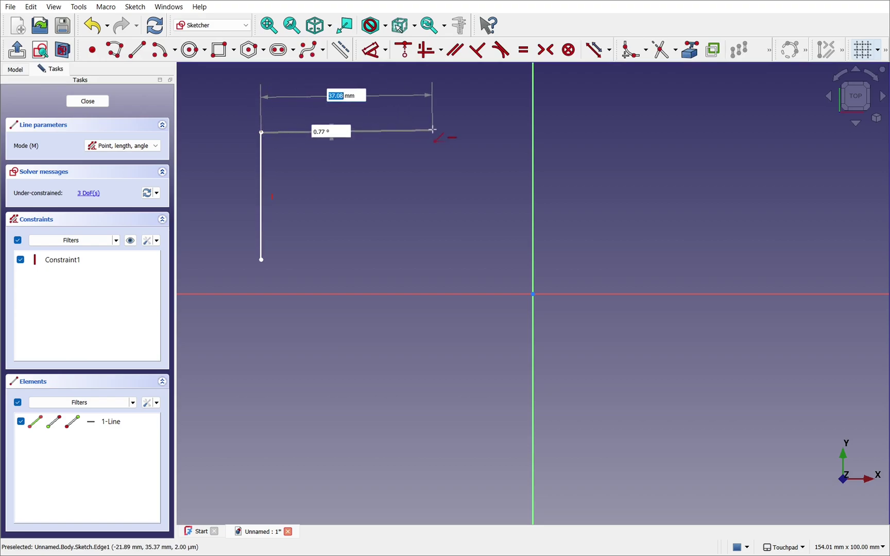
{"action": "left_click", "coordinate": [457, 135]}
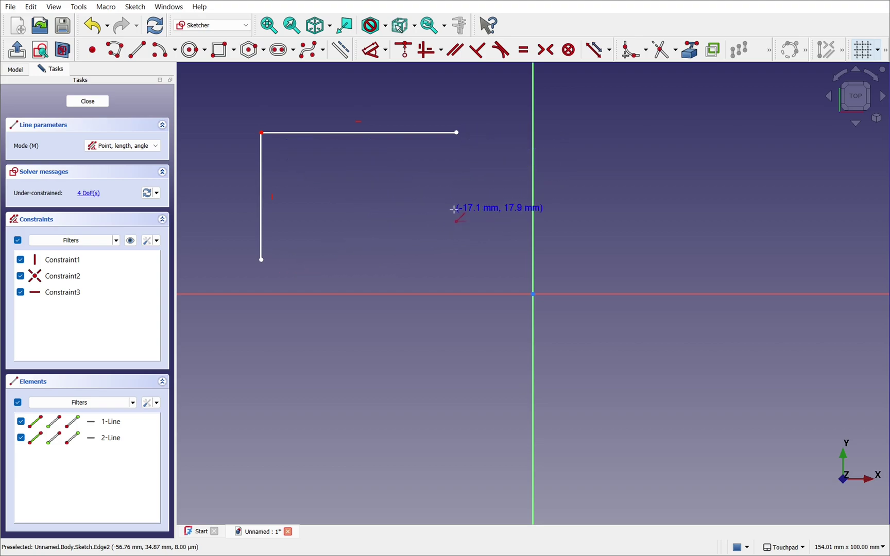
{"action": "left_click", "coordinate": [463, 134]}
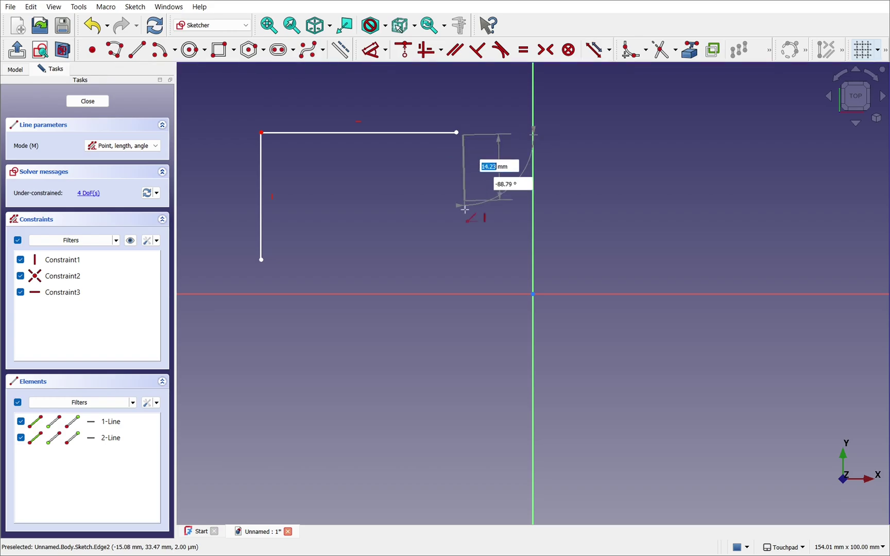
{"action": "left_click", "coordinate": [463, 261]}
{"action": "right_click", "coordinate": [485, 163]}
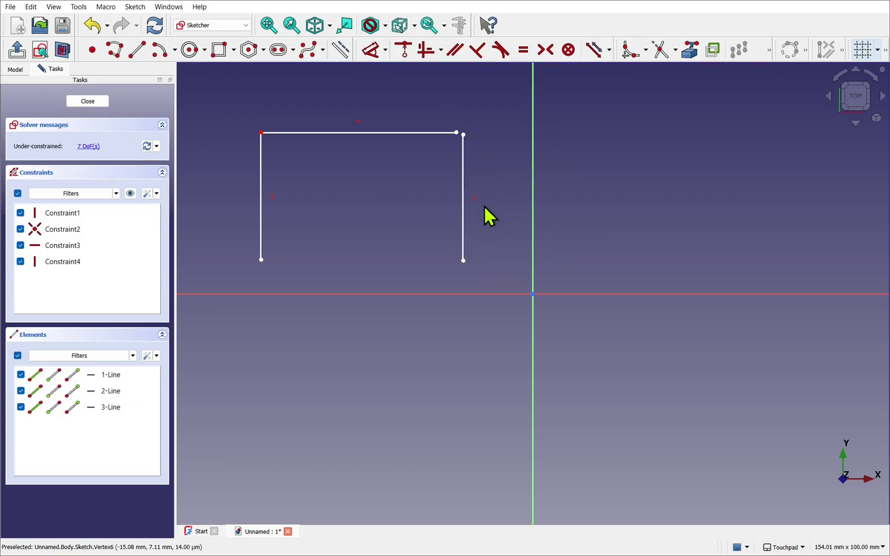
{"action": "left_click_drag", "start_coordinate": [464, 189], "coordinate": [456, 190]}
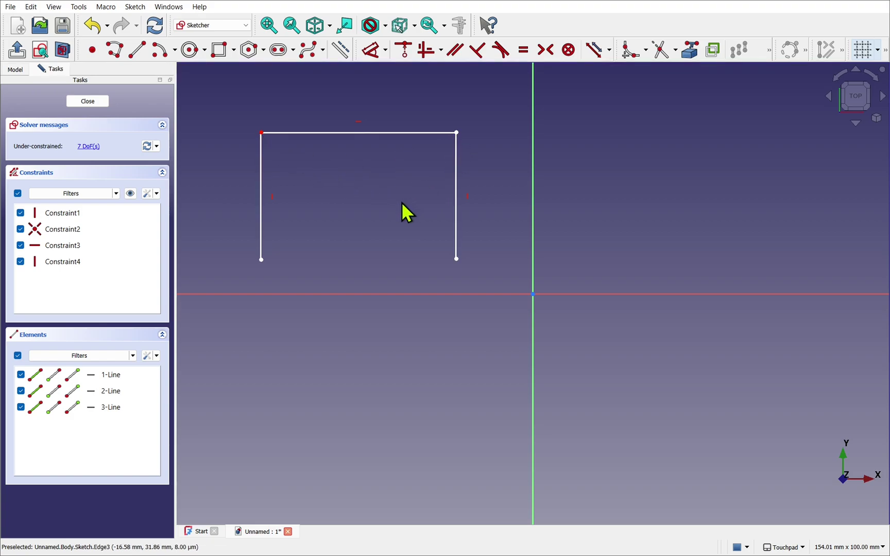
Draw a loose horizontal line leftward from the right edge and drag it below the horizontal axis.
{"action": "left_click", "coordinate": [137, 50]}
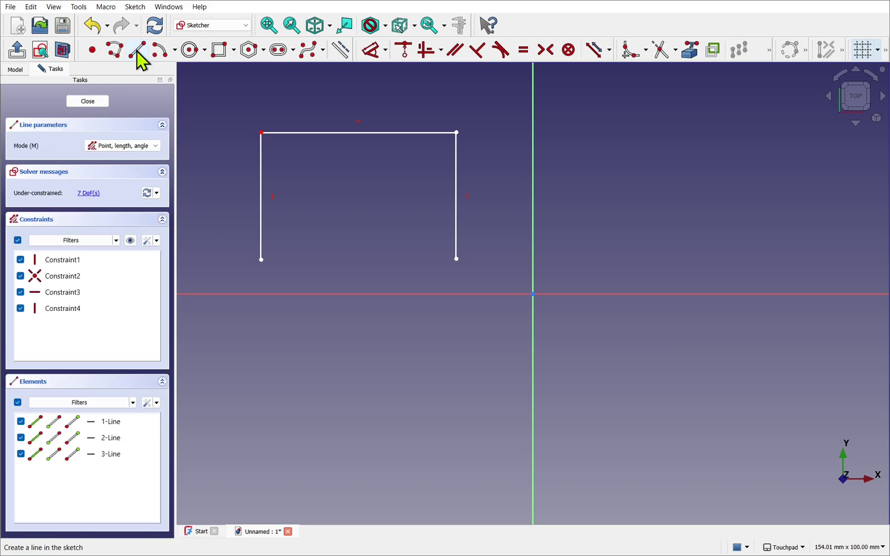
{"action": "left_click", "coordinate": [457, 227]}
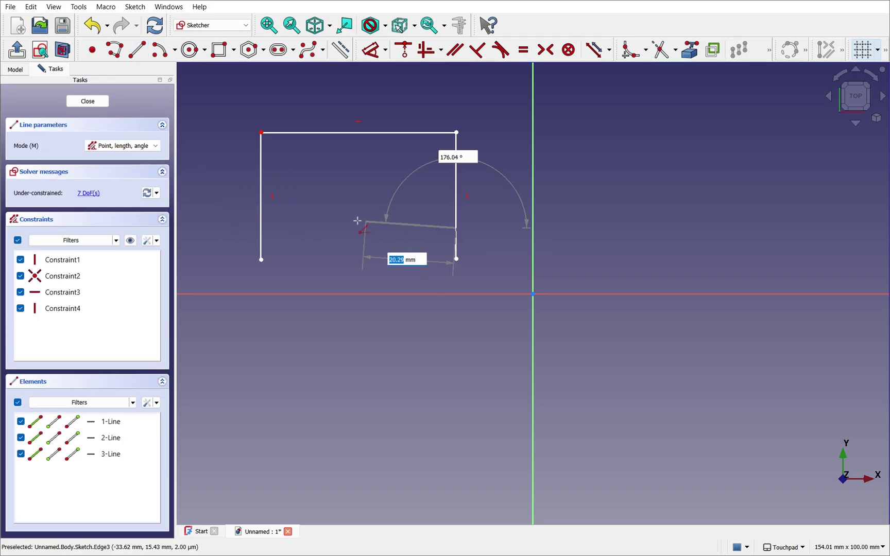
{"action": "left_click", "coordinate": [333, 228]}
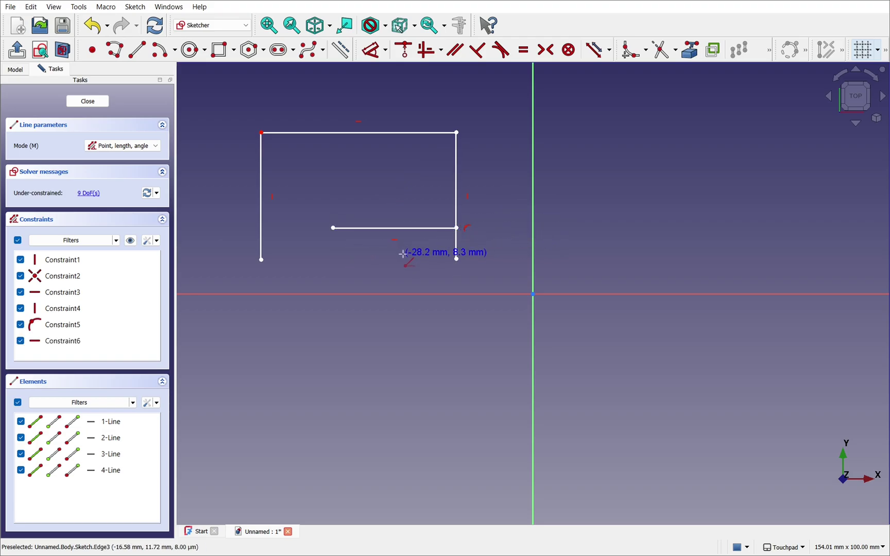
{"action": "key", "text": "Escape"}
{"action": "left_click_drag", "start_coordinate": [416, 231], "coordinate": [429, 354]}
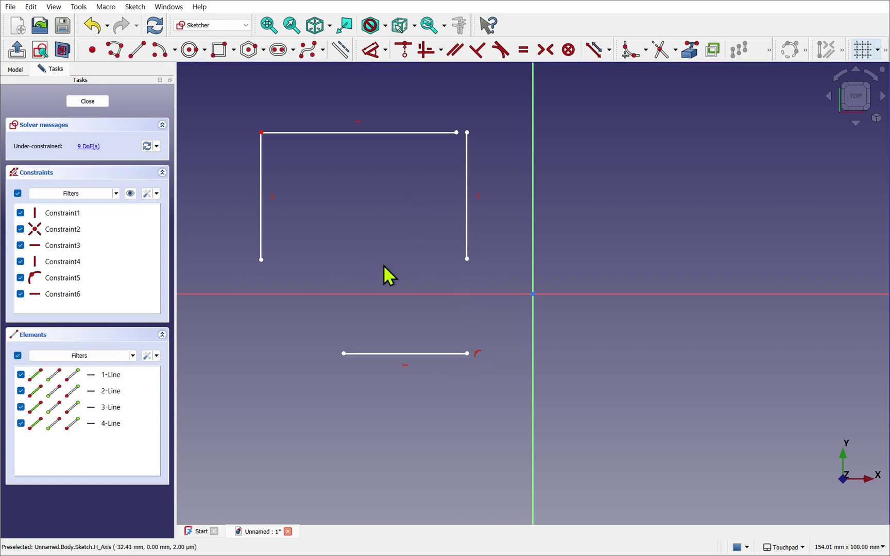
Delete the left and top lines individually, then box-select and delete the last two lines.
{"action": "left_click", "coordinate": [261, 176]}
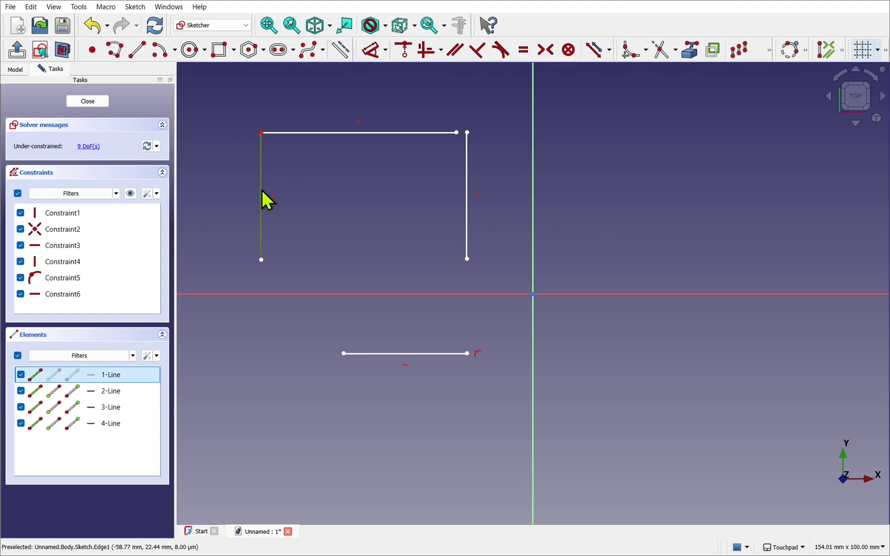
{"action": "key", "text": "Delete"}
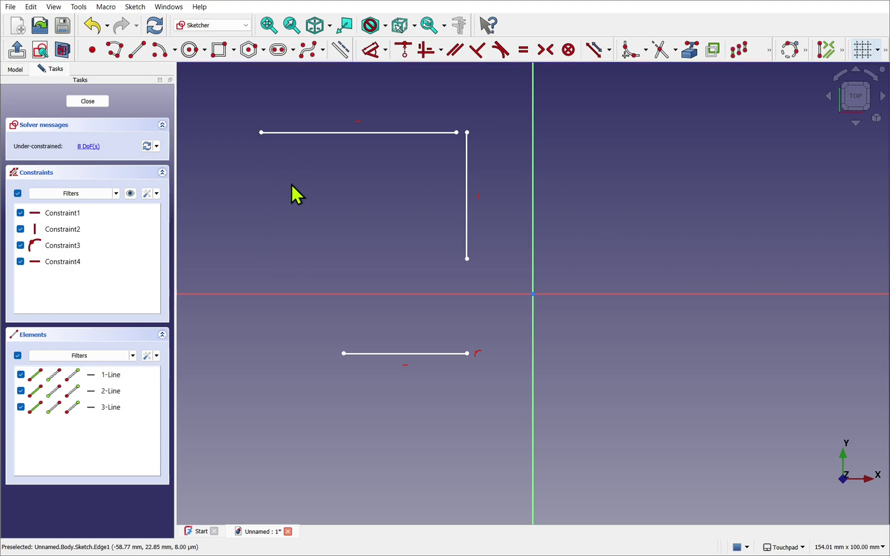
{"action": "left_click", "coordinate": [394, 133]}
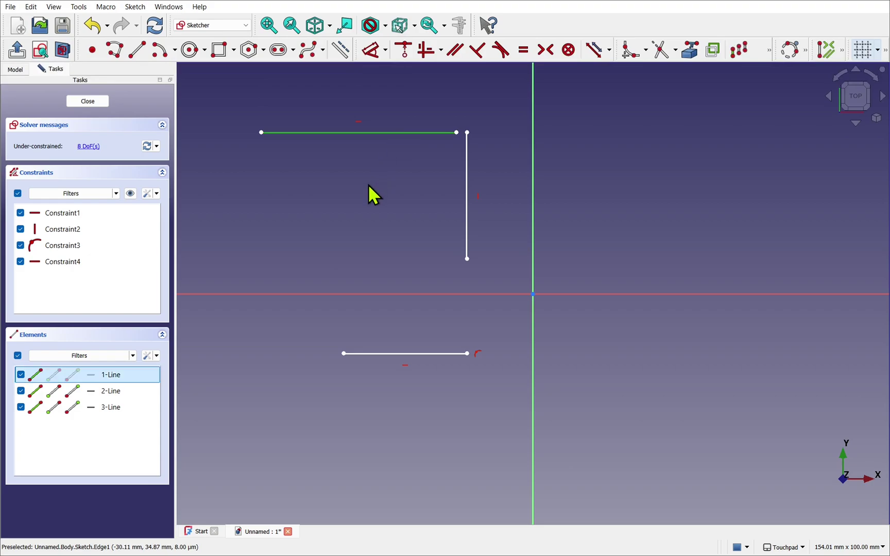
{"action": "left_click", "coordinate": [467, 188]}
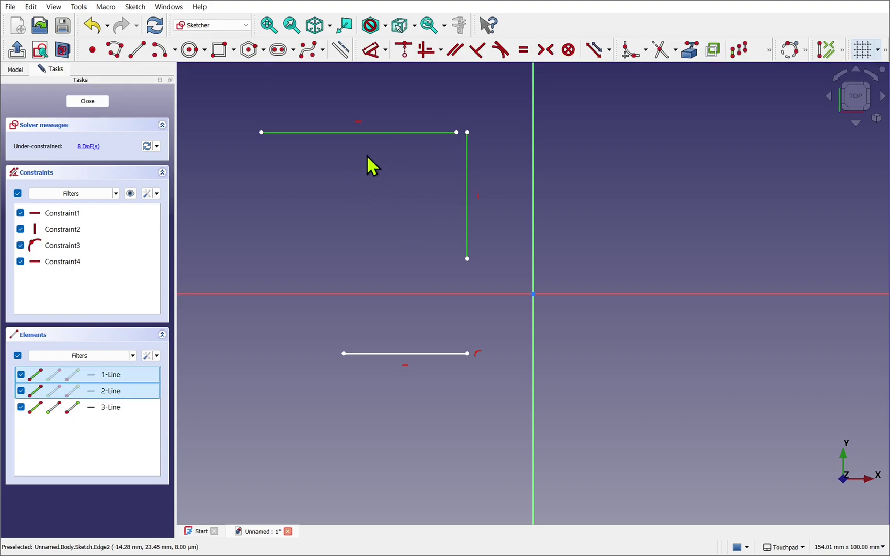
{"action": "left_click", "coordinate": [426, 354]}
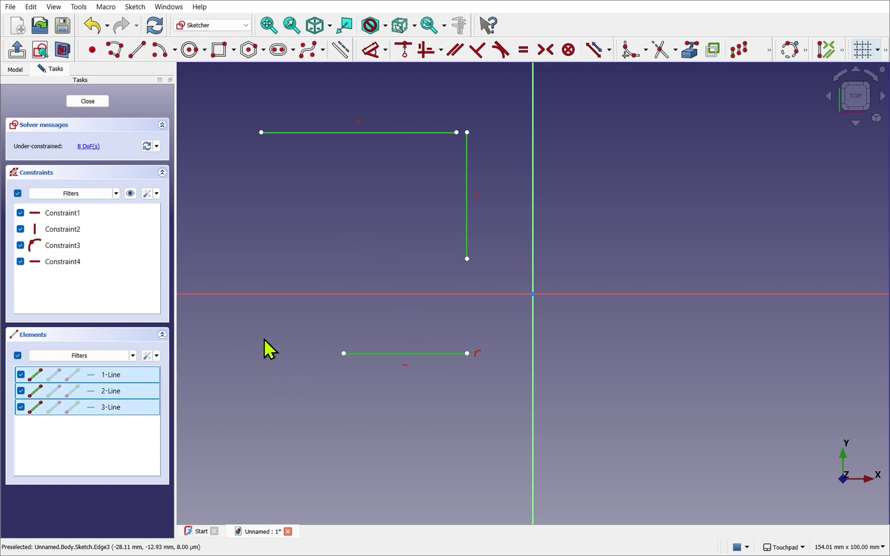
{"action": "left_click", "coordinate": [466, 187]}
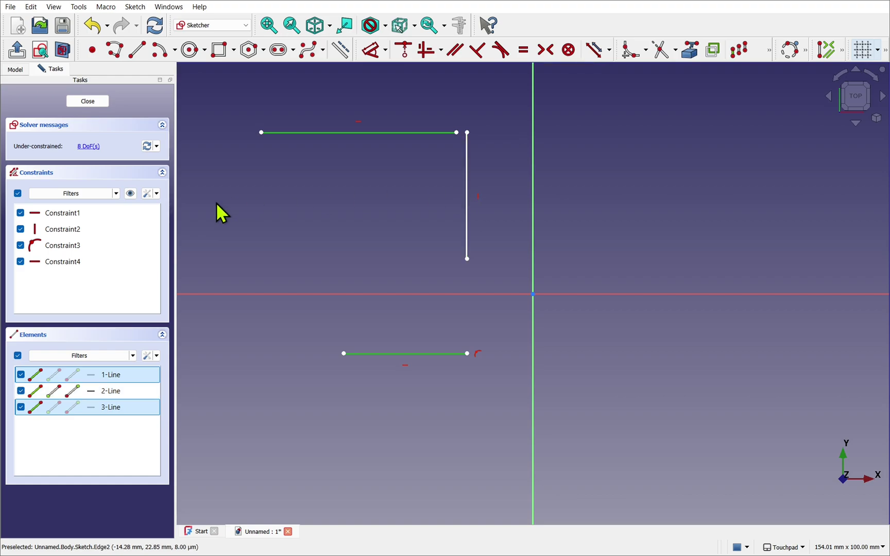
{"action": "left_click", "coordinate": [407, 355]}
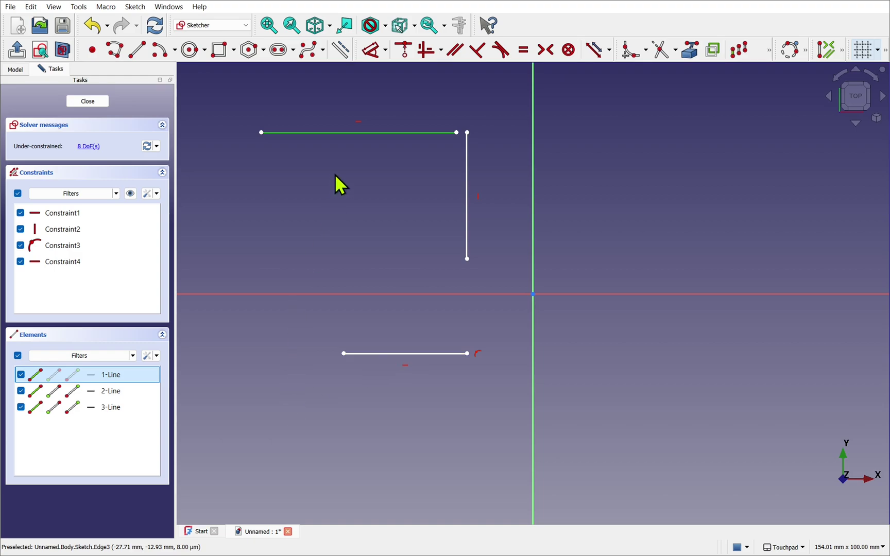
{"action": "key", "text": "Delete"}
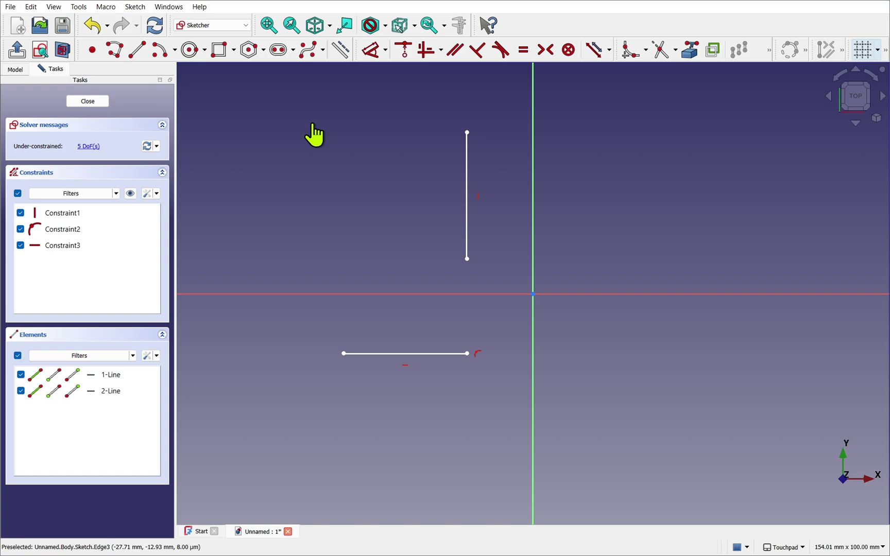
{"action": "mouse_move", "coordinate": [313, 124]}
{"action": "left_mouse_down"}
{"action": "mouse_move", "coordinate": [483, 284]}
{"action": "mouse_move", "coordinate": [519, 382]}
{"action": "left_mouse_up"}
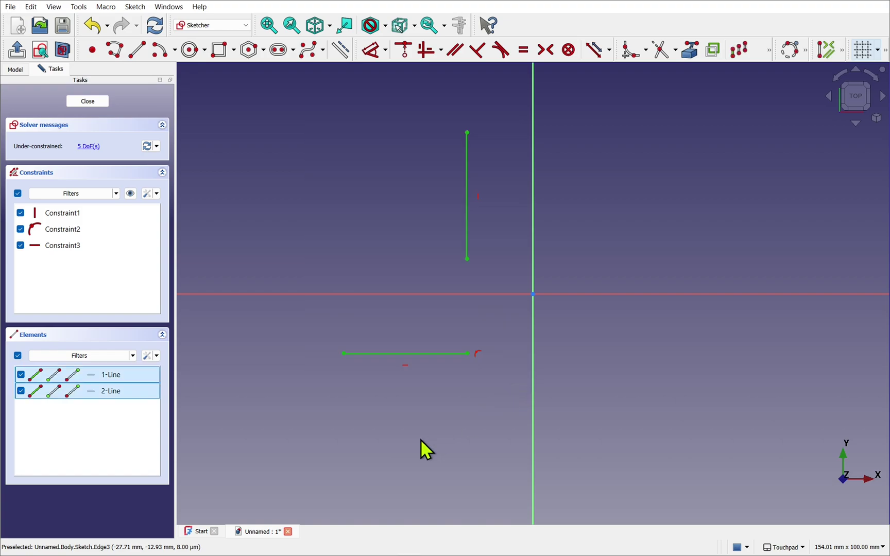
{"action": "key", "text": "Delete"}
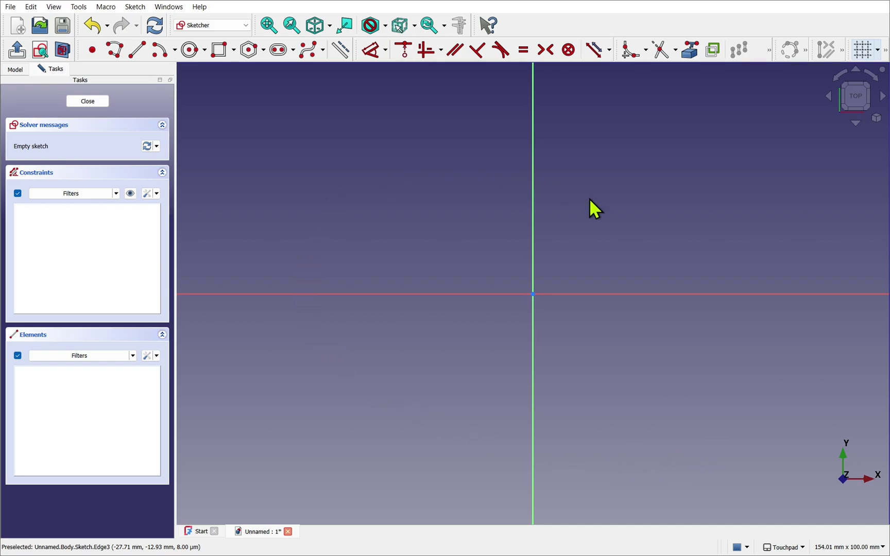
Start a new line in the widened sketch view, then cancel it with Esc.
{"action": "scroll", "coordinate": [573, 219], "scroll_direction": "down", "scroll_amount": 3}
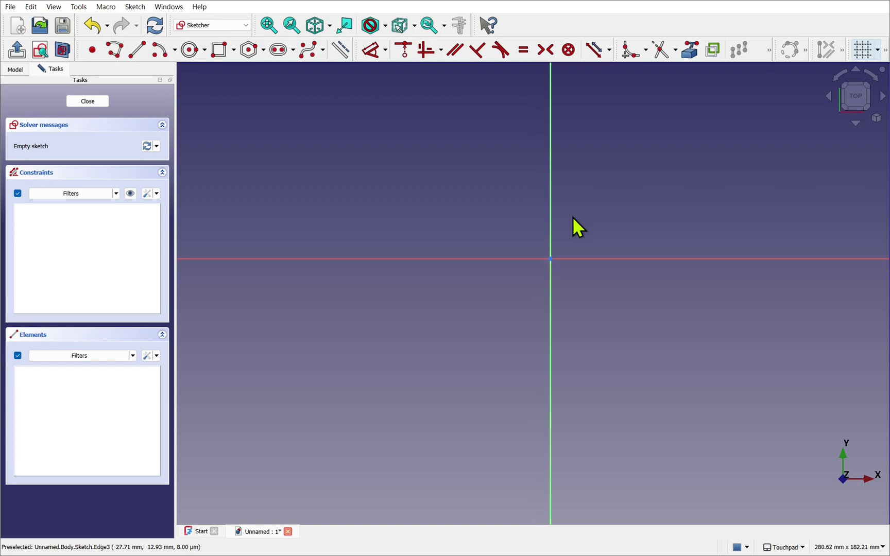
{"action": "scroll", "coordinate": [572, 220], "scroll_direction": "up", "scroll_amount": 6}
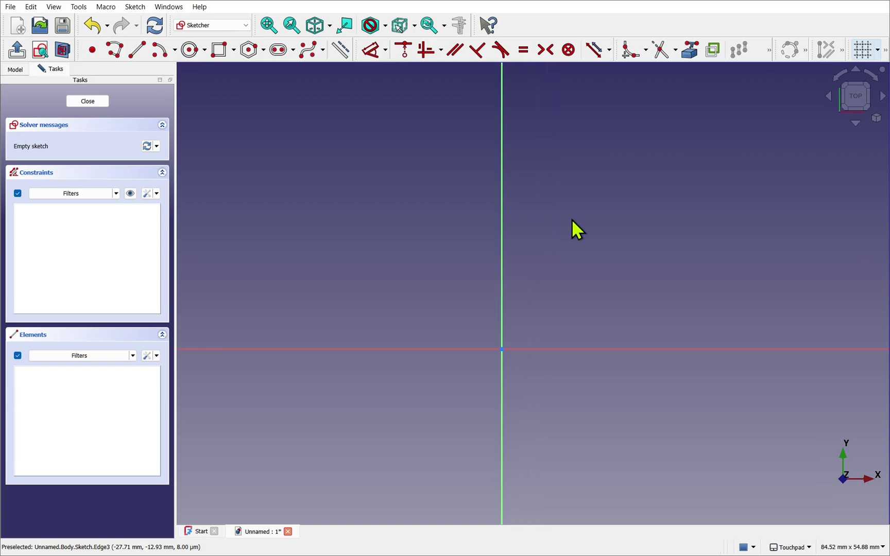
{"action": "scroll", "coordinate": [572, 219], "scroll_direction": "down", "scroll_amount": 1}
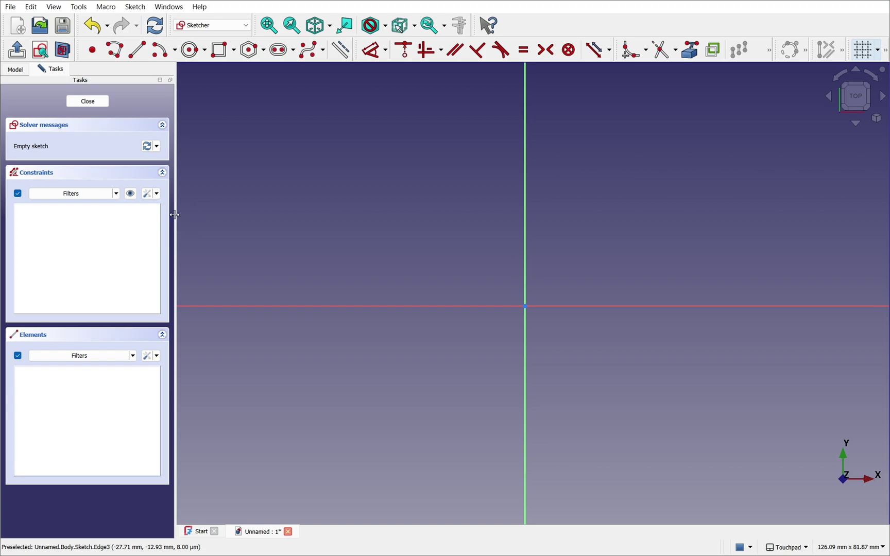
{"action": "mouse_move", "coordinate": [174, 216]}
{"action": "left_mouse_down"}
{"action": "mouse_move", "coordinate": [108, 220]}
{"action": "mouse_move", "coordinate": [170, 220]}
{"action": "left_mouse_up"}
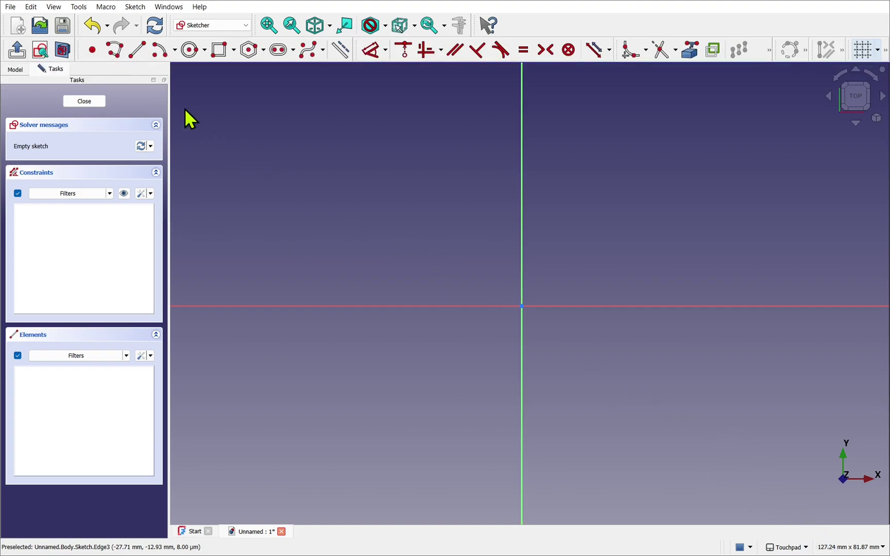
{"action": "left_click", "coordinate": [137, 52]}
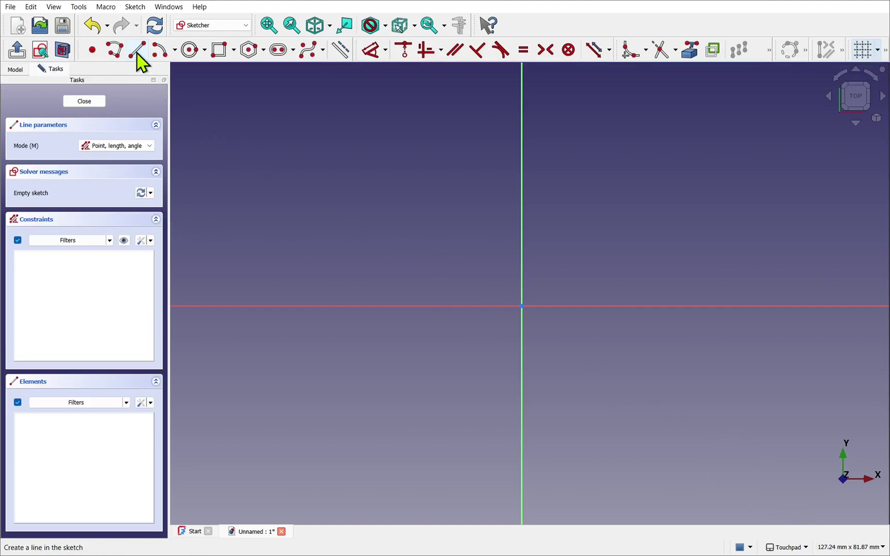
{"action": "left_click", "coordinate": [178, 166]}
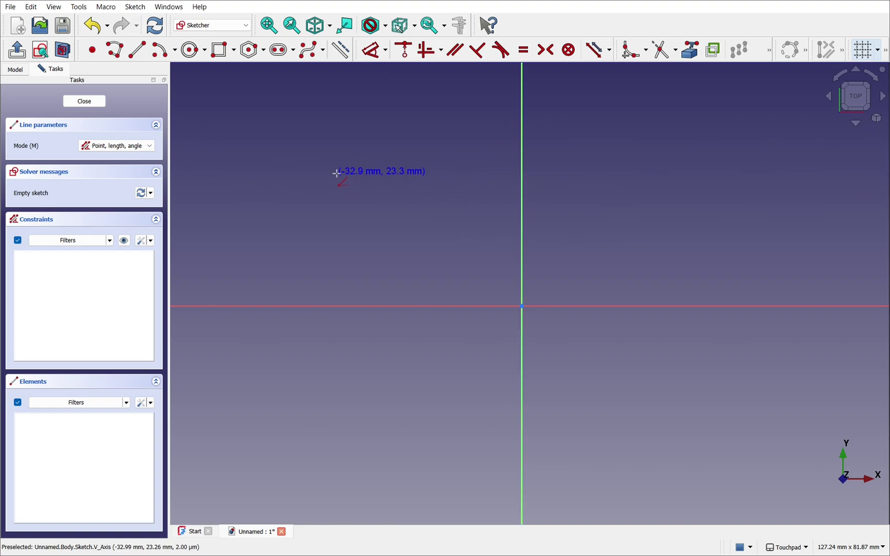
{"action": "key", "text": "Escape"}
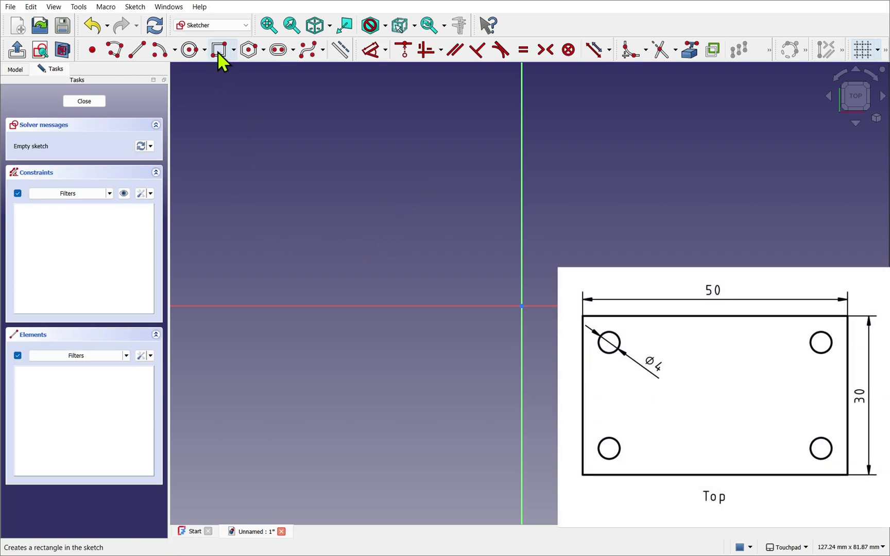
Activate the rectangle tool in plain corner-to-corner (Corner, width, height) mode.
{"action": "right_click", "coordinate": [405, 225]}
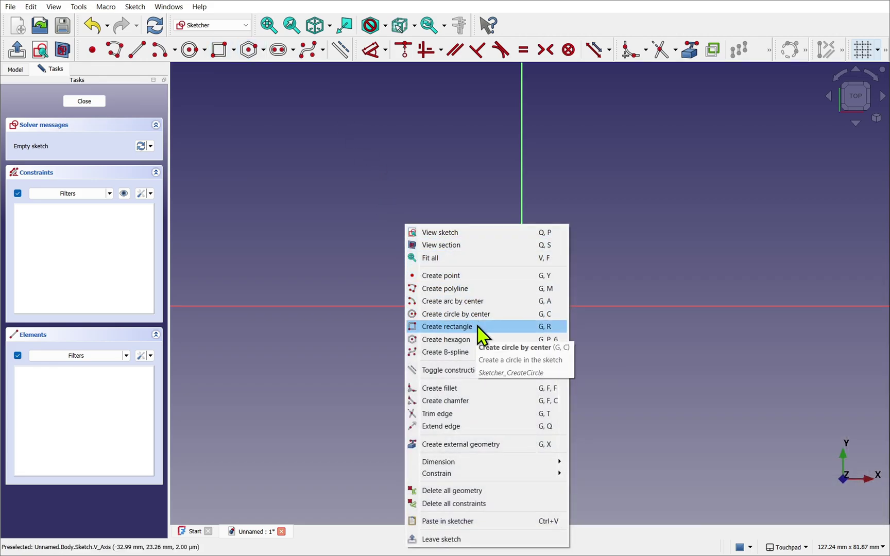
{"action": "left_click", "coordinate": [477, 328]}
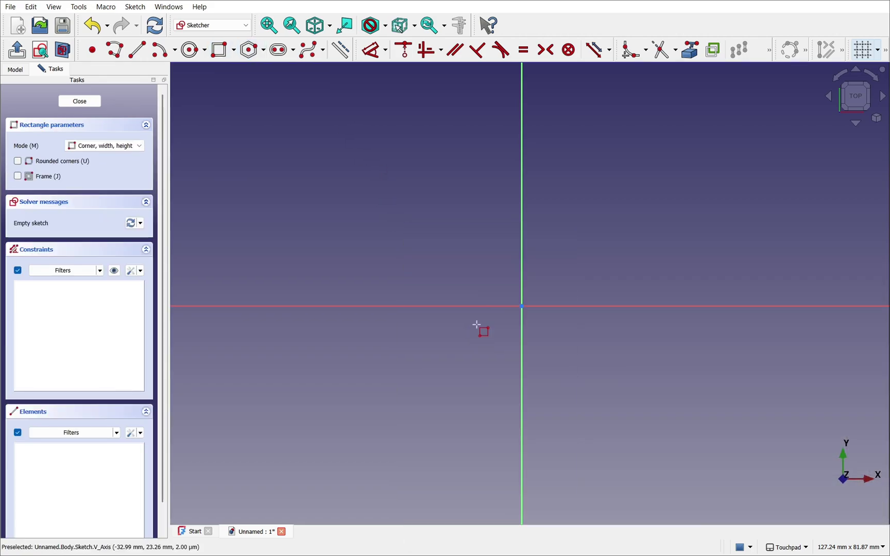
{"action": "left_click", "coordinate": [234, 49]}
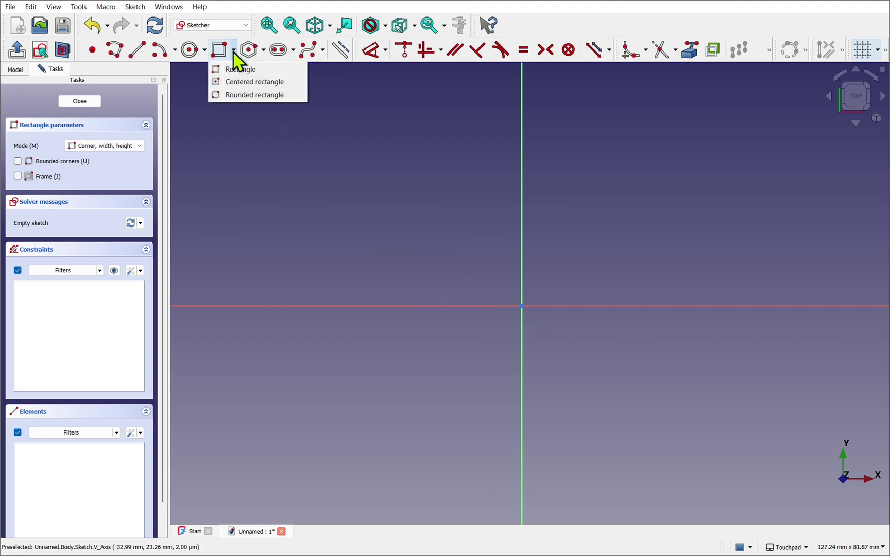
{"action": "left_click", "coordinate": [256, 69]}
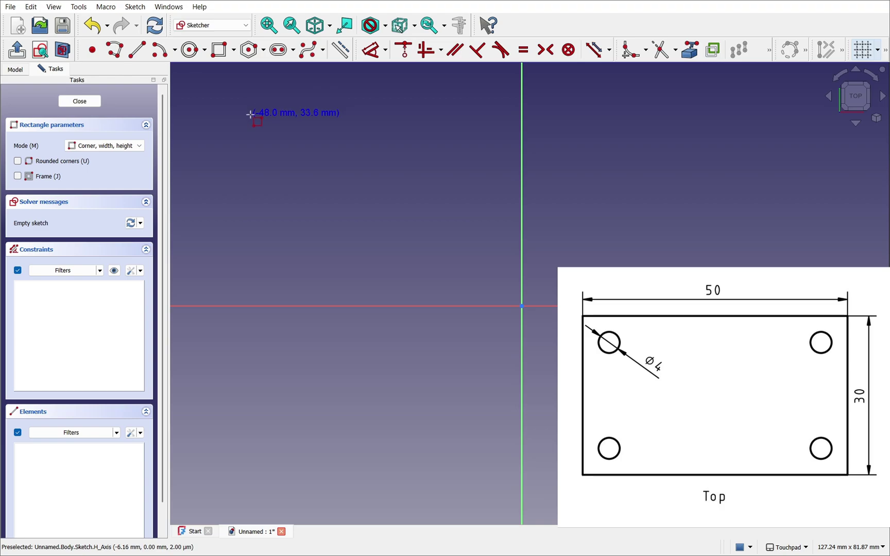
Draw a rectangle from an upper-left corner with its width locked at 50 mm.
{"action": "left_click", "coordinate": [250, 114]}
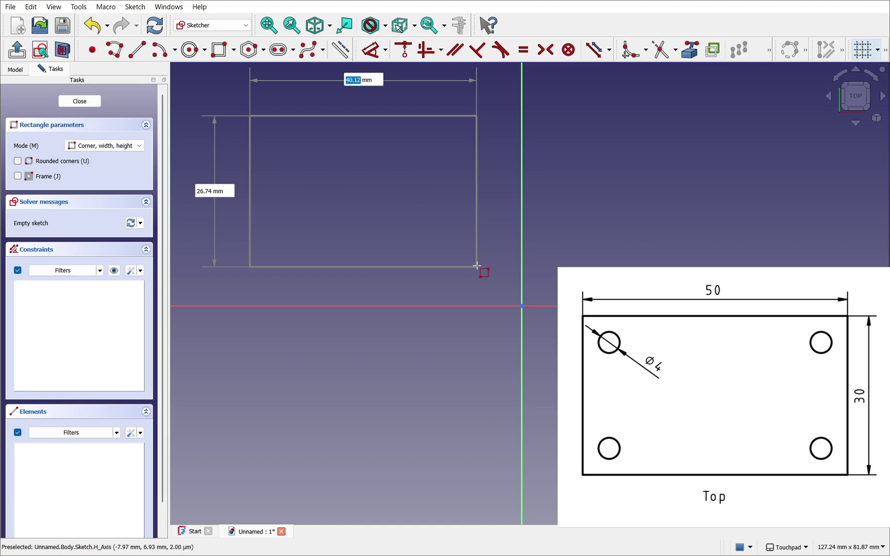
{"action": "type", "text": "50"}
{"action": "key", "text": "Tab"}
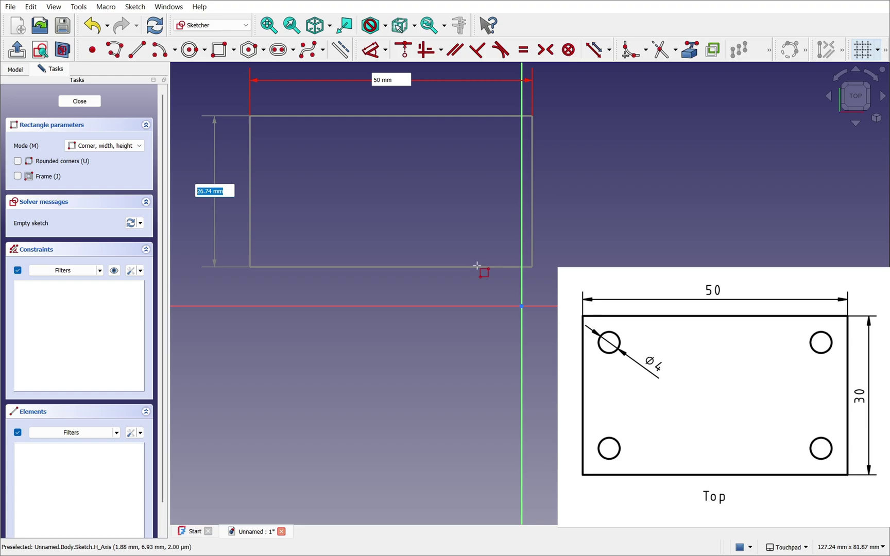
{"action": "left_click", "coordinate": [477, 266]}
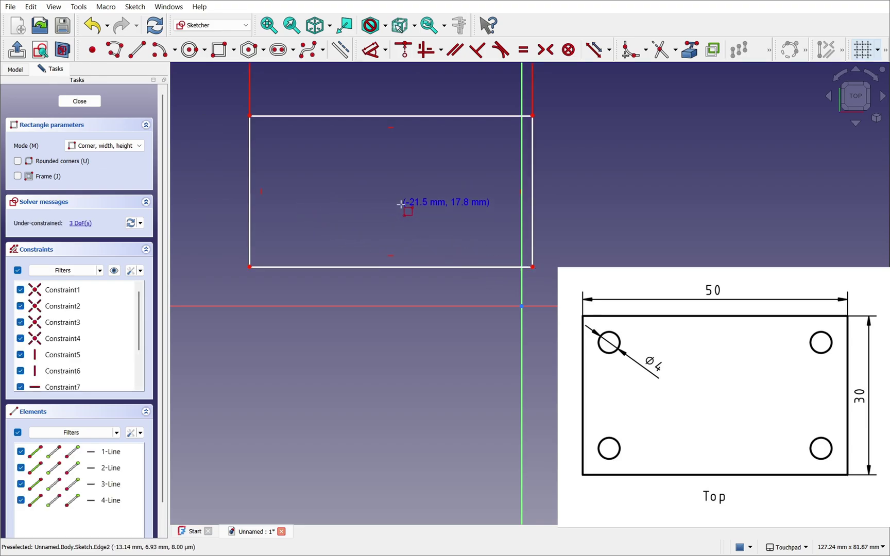
{"action": "scroll", "coordinate": [402, 190], "scroll_direction": "down", "scroll_amount": 1}
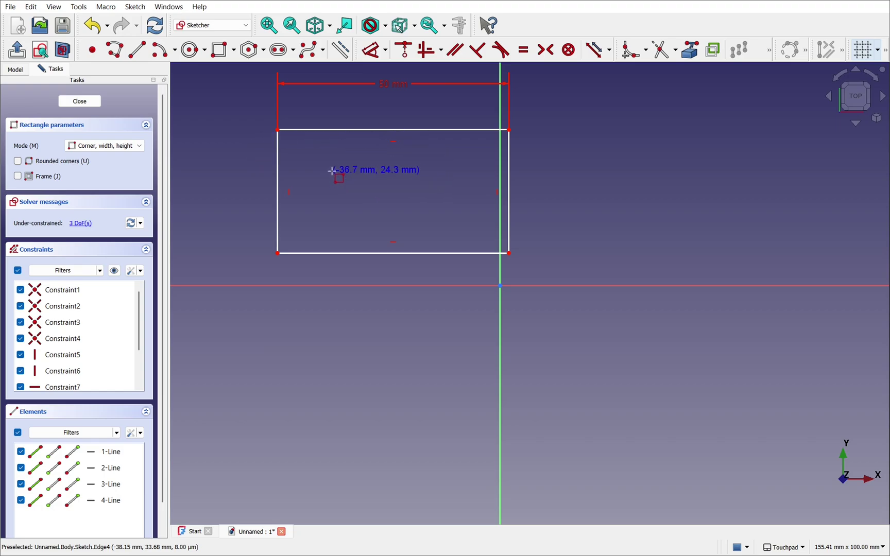
Exit the rectangle tool and review the 50 mm width dimension without changing it.
{"action": "key", "text": "Escape"}
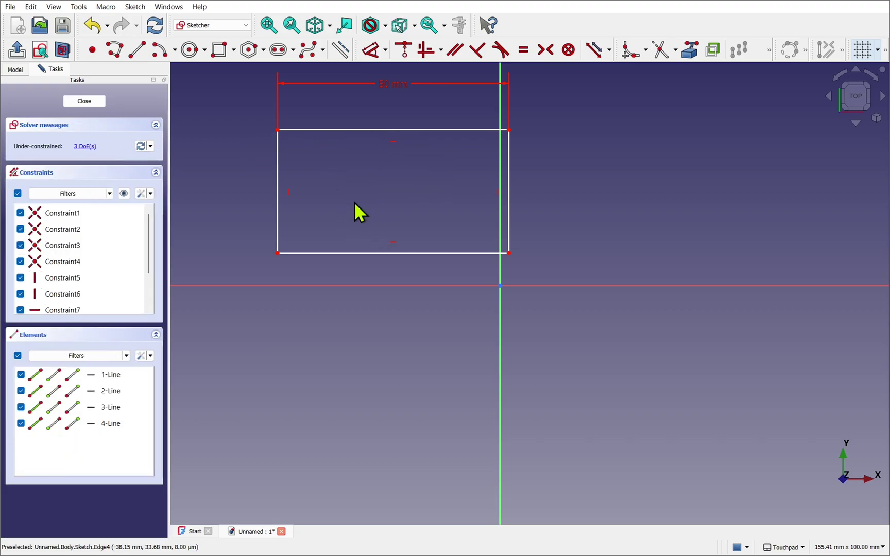
{"action": "double_click", "coordinate": [390, 87]}
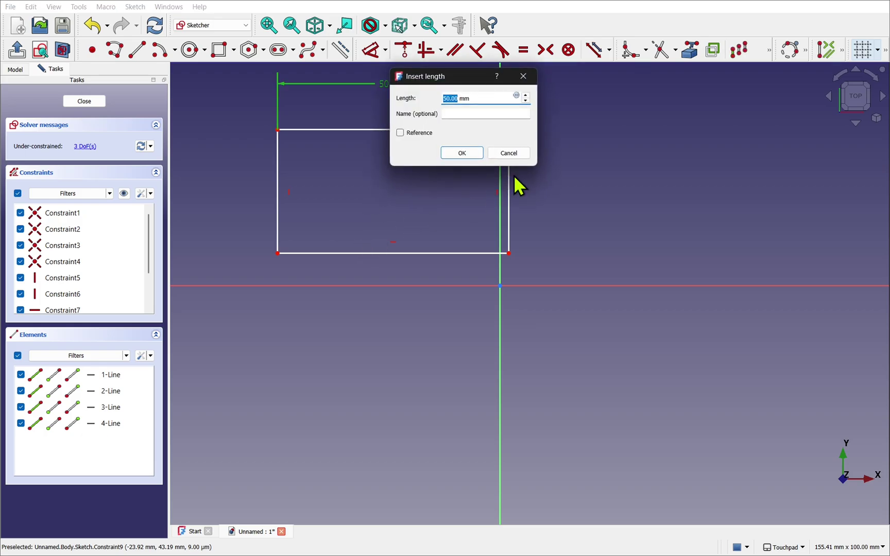
{"action": "left_click", "coordinate": [518, 153]}
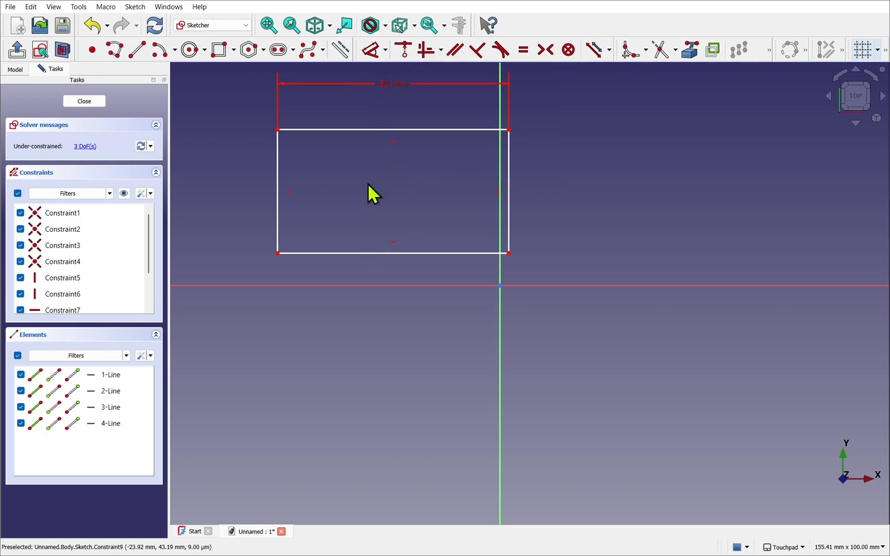
Dimension the rectangle's left edge to a 30 mm height.
{"action": "left_click", "coordinate": [372, 60]}
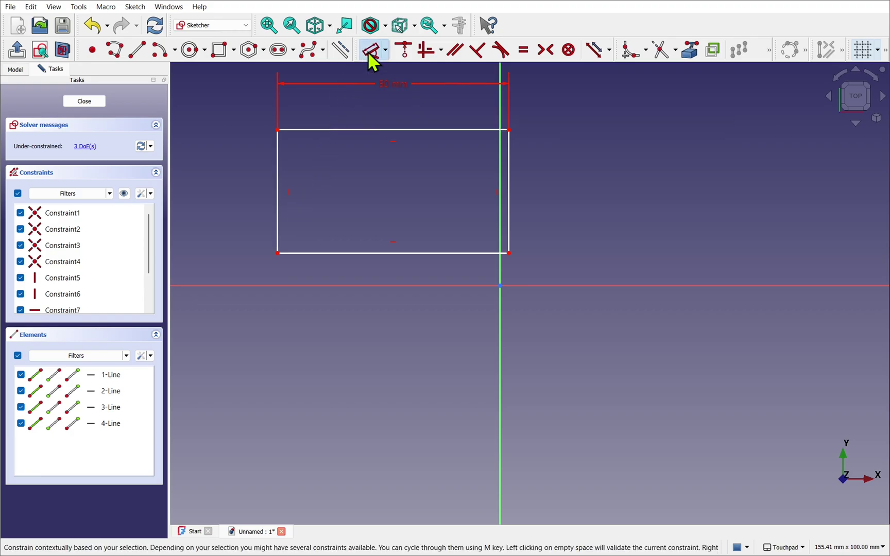
{"action": "left_click", "coordinate": [278, 213]}
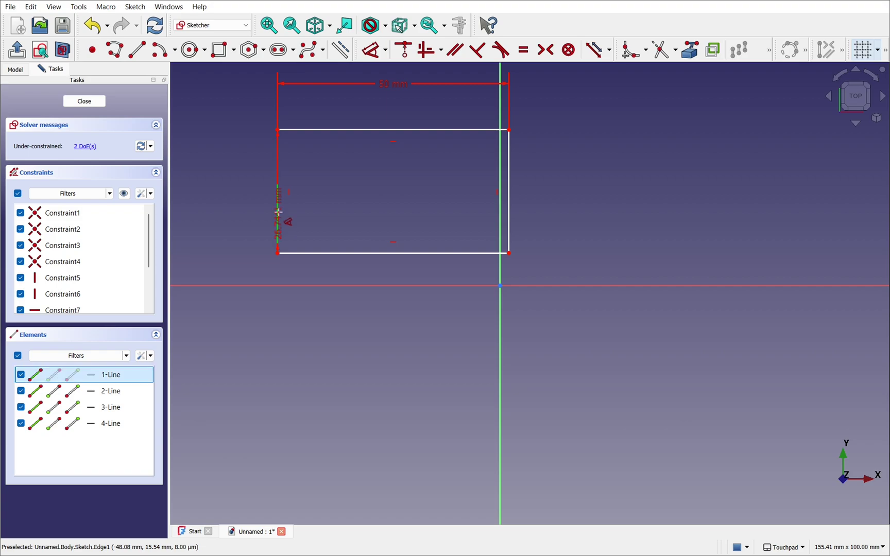
{"action": "left_click", "coordinate": [231, 198]}
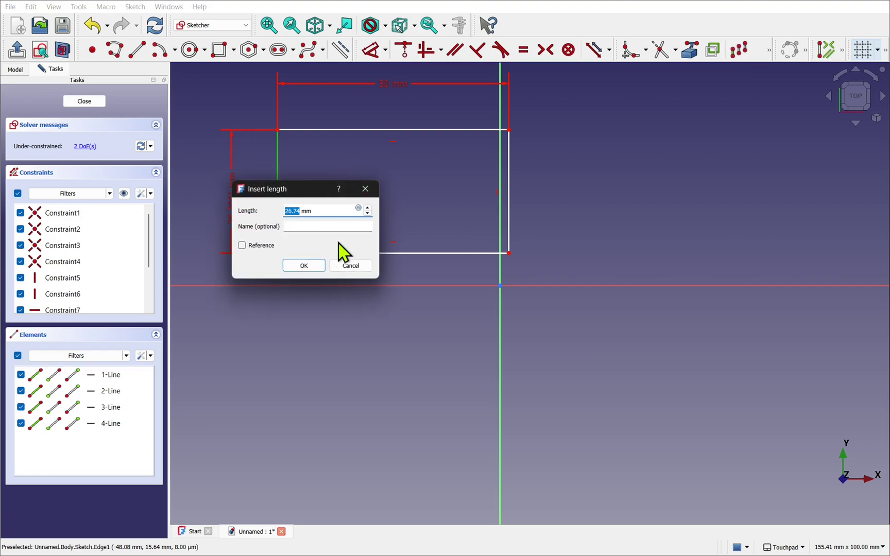
{"action": "type", "text": "30"}
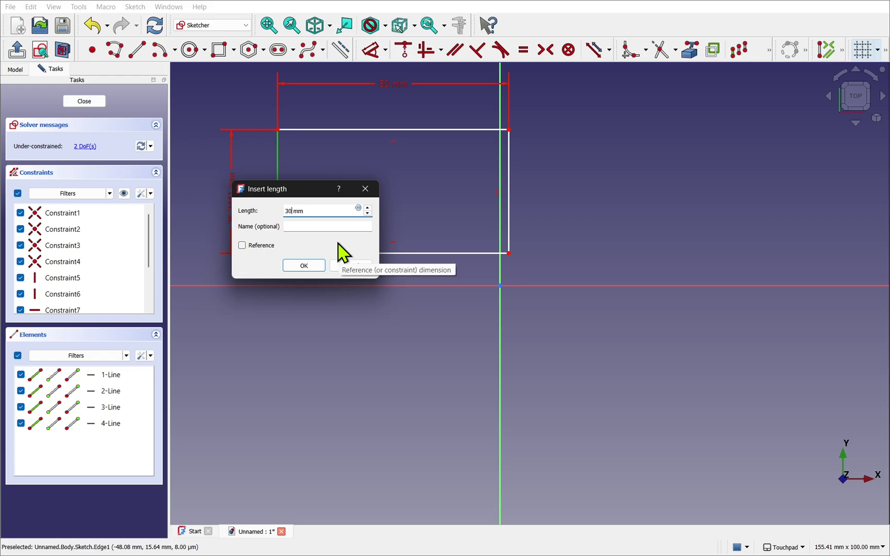
{"action": "left_click", "coordinate": [317, 264]}
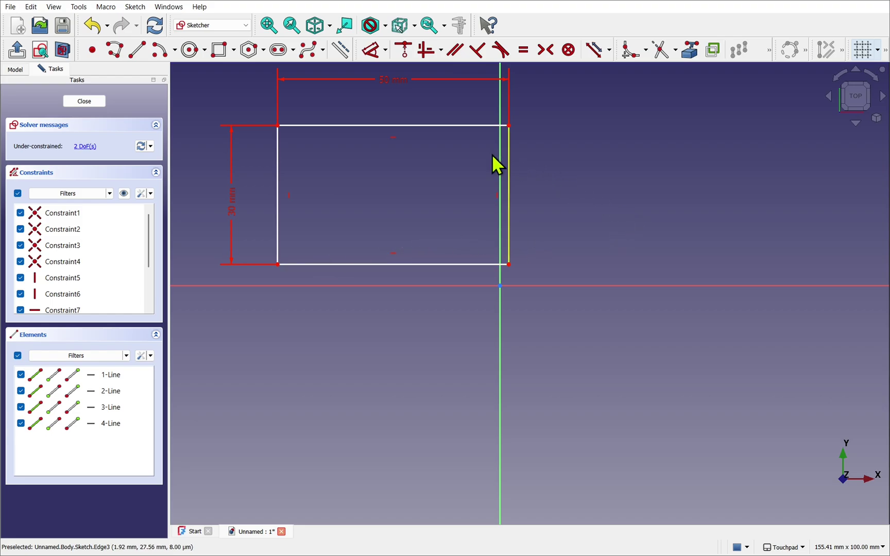
Drag the 50 by 30 mm rectangle until it roughly straddles the sketch origin.
{"action": "mouse_move", "coordinate": [428, 125]}
{"action": "left_mouse_down"}
{"action": "mouse_move", "coordinate": [391, 148]}
{"action": "mouse_move", "coordinate": [427, 181]}
{"action": "mouse_move", "coordinate": [432, 128]}
{"action": "mouse_move", "coordinate": [441, 135]}
{"action": "left_mouse_up"}
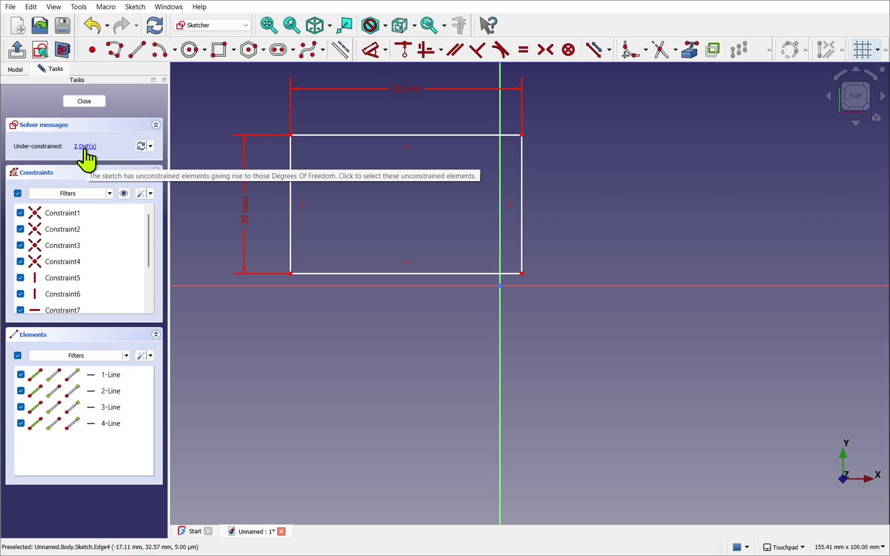
{"action": "left_click_drag", "start_coordinate": [353, 135], "coordinate": [434, 244]}
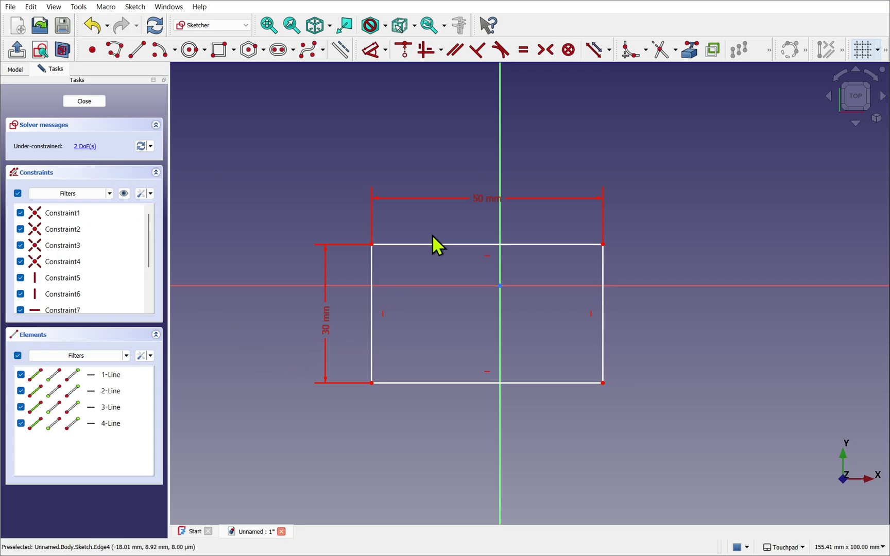
{"action": "scroll", "coordinate": [432, 235], "scroll_direction": "up", "scroll_amount": 2}
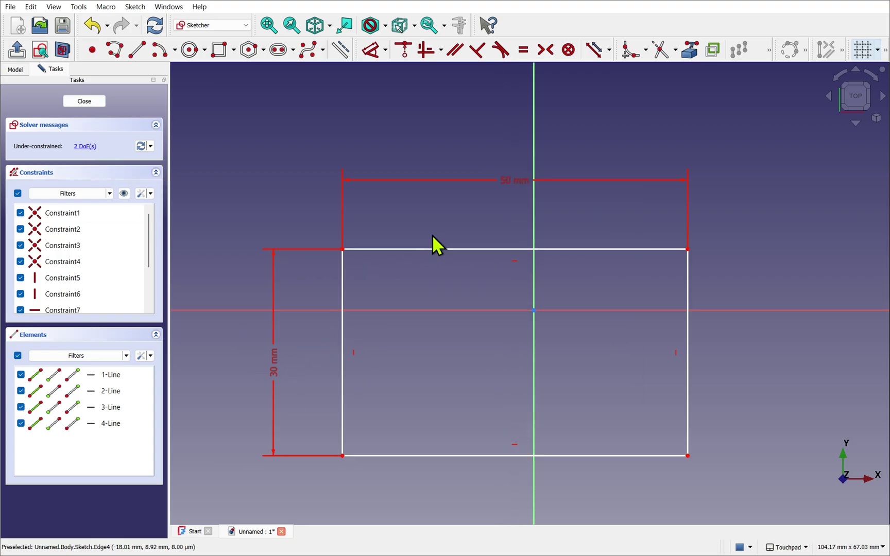
{"action": "left_click_drag", "start_coordinate": [454, 250], "coordinate": [467, 210]}
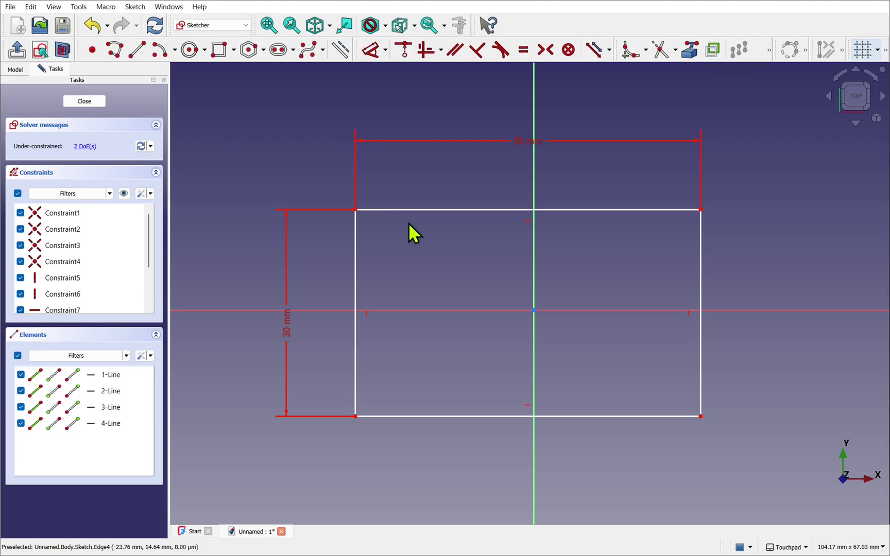
Constrain the top-left and bottom-right corners symmetric about the origin.
{"action": "left_click", "coordinate": [355, 208]}
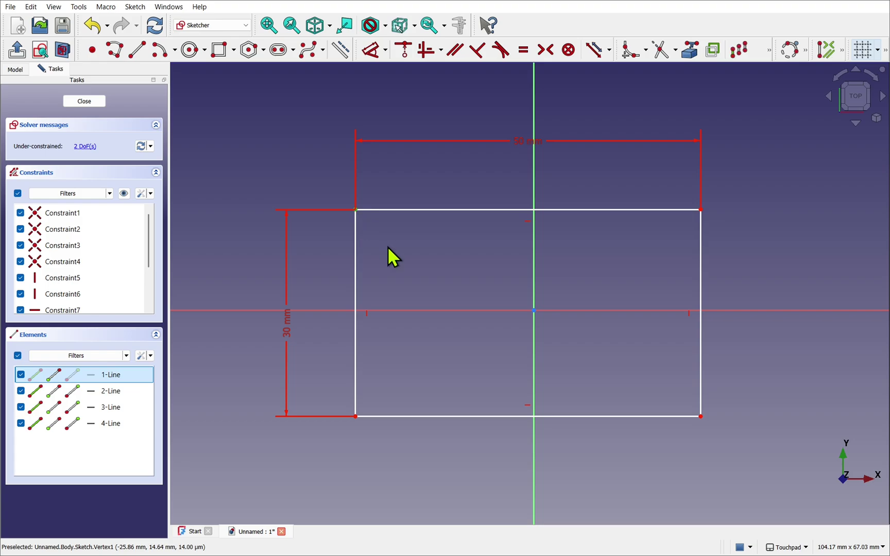
{"action": "left_click", "coordinate": [700, 416]}
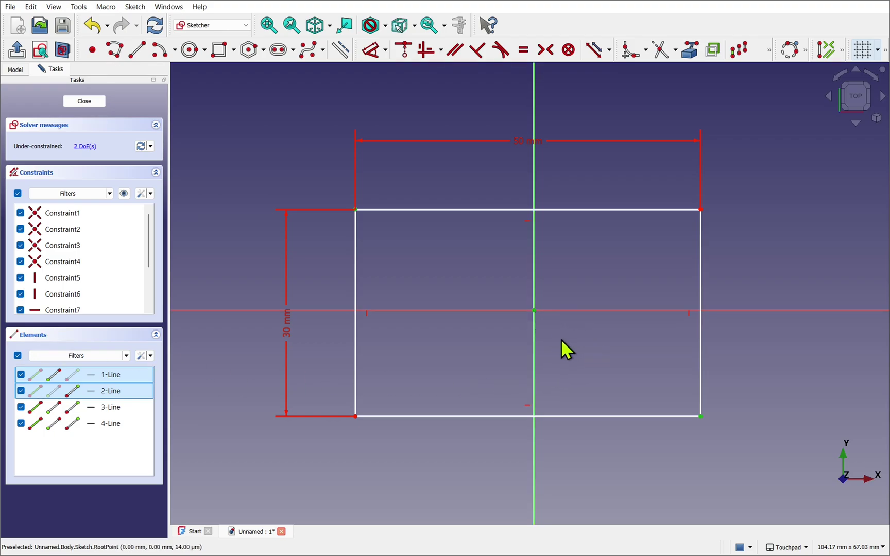
{"action": "left_click", "coordinate": [545, 48]}
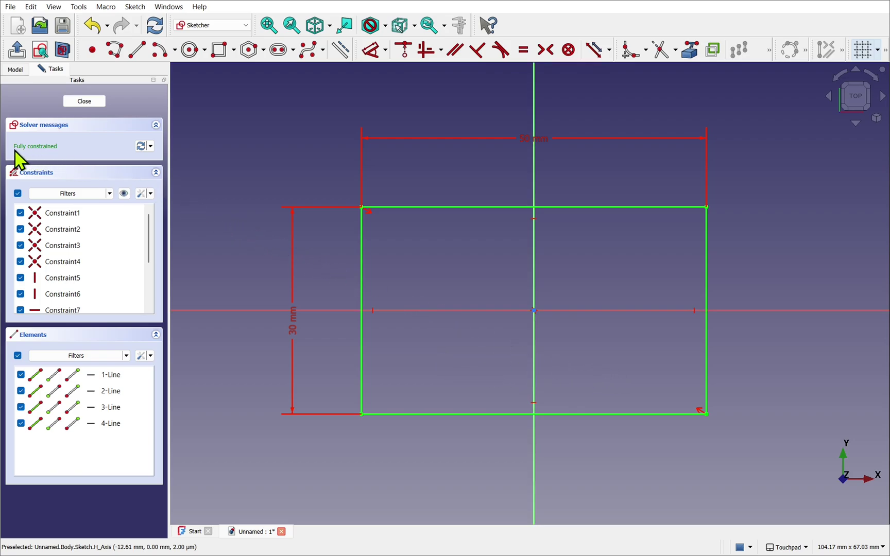
Close the sketch and pad it into a 2 mm thick plate.
{"action": "left_click", "coordinate": [82, 102]}
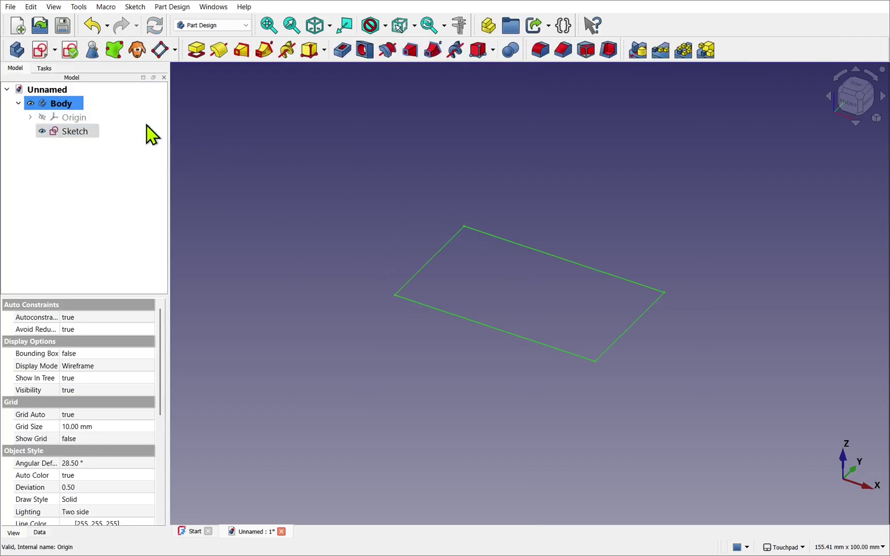
{"action": "left_click", "coordinate": [86, 134]}
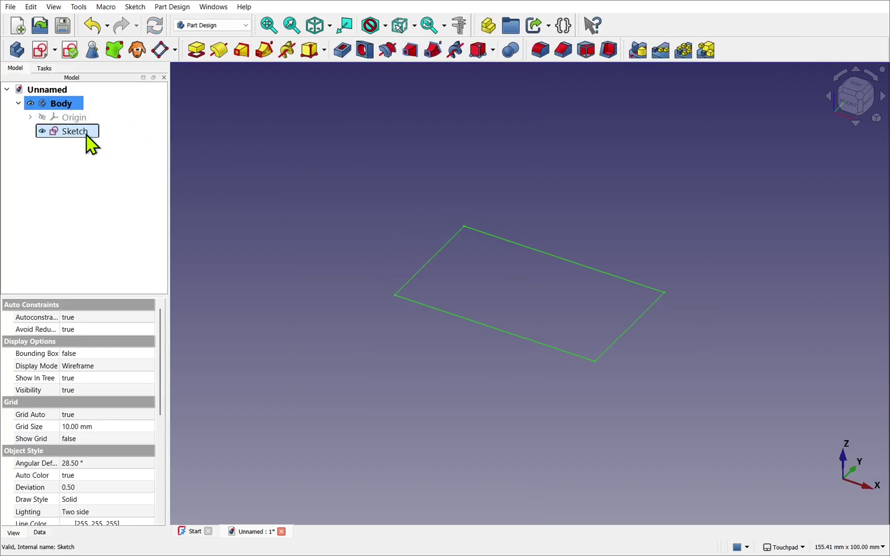
{"action": "left_click", "coordinate": [199, 49]}
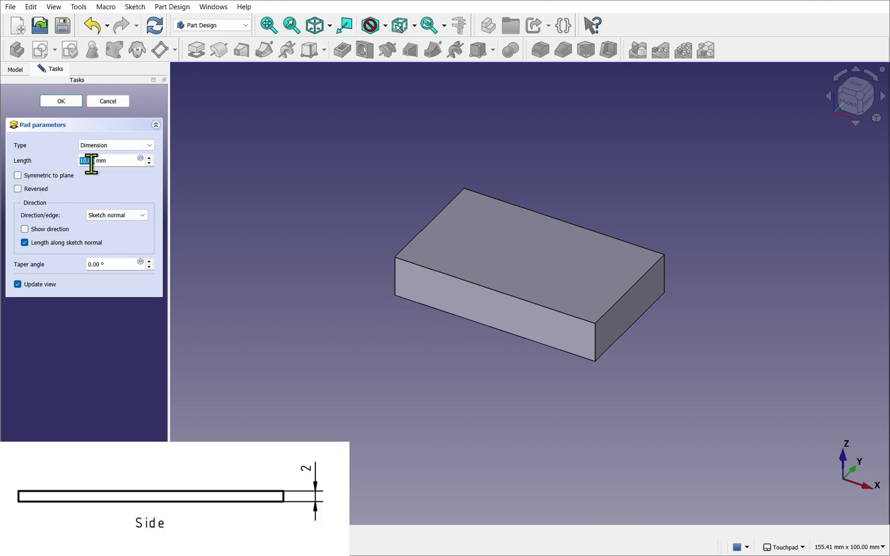
{"action": "type", "text": "2"}
{"action": "left_click", "coordinate": [58, 102]}
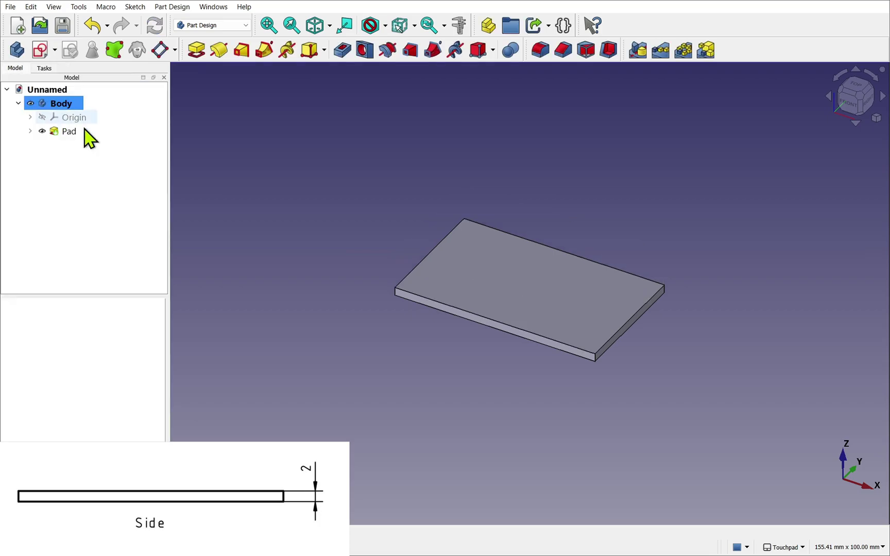
Inspect the plate's top face, then expand the Pad in the tree to reveal its sketch.
{"action": "scroll", "coordinate": [543, 289], "scroll_direction": "up", "scroll_amount": 2}
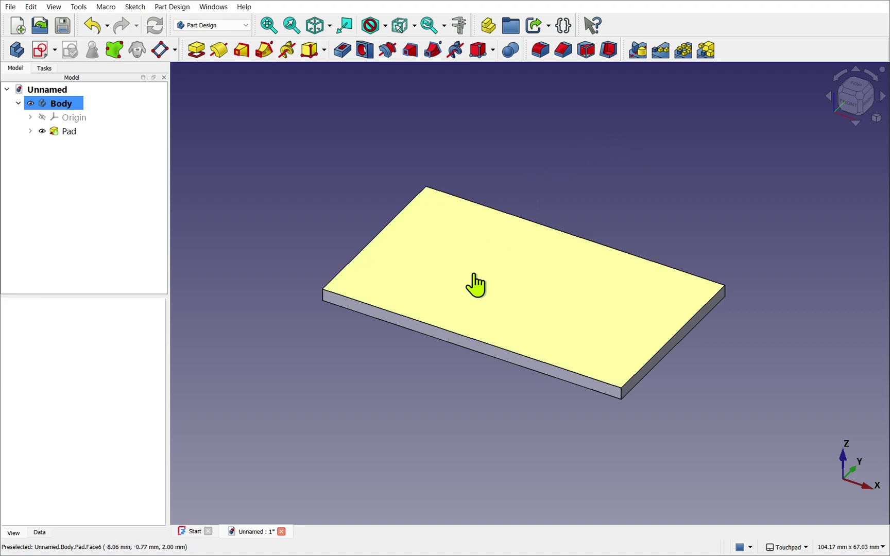
{"action": "left_click", "coordinate": [476, 285]}
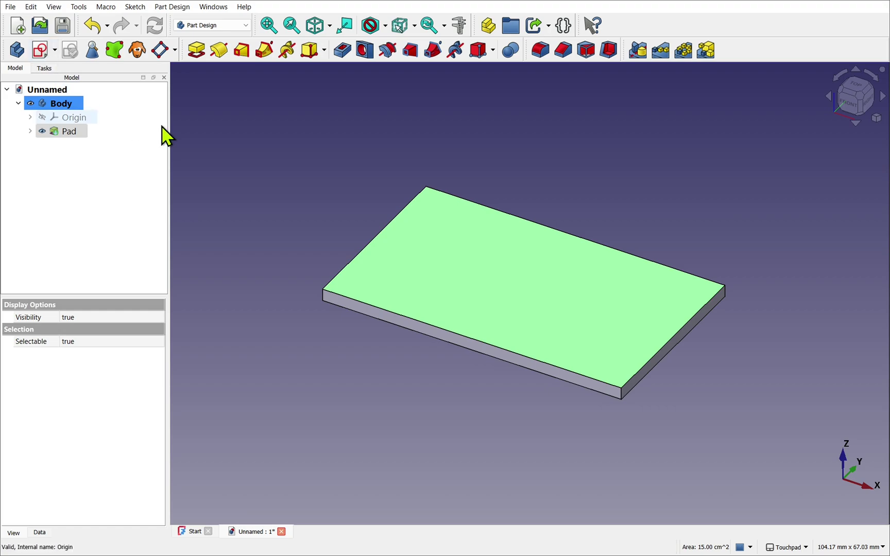
{"action": "left_click", "coordinate": [559, 149]}
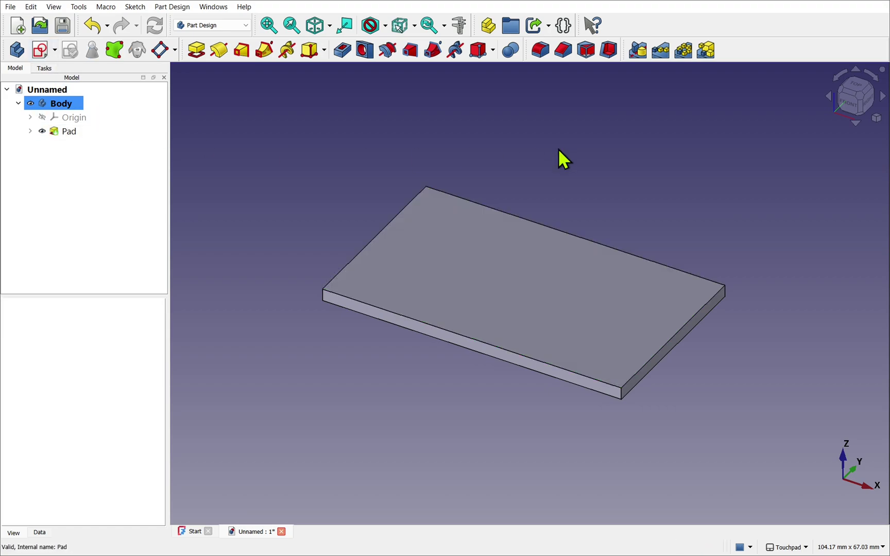
{"action": "left_click", "coordinate": [29, 132]}
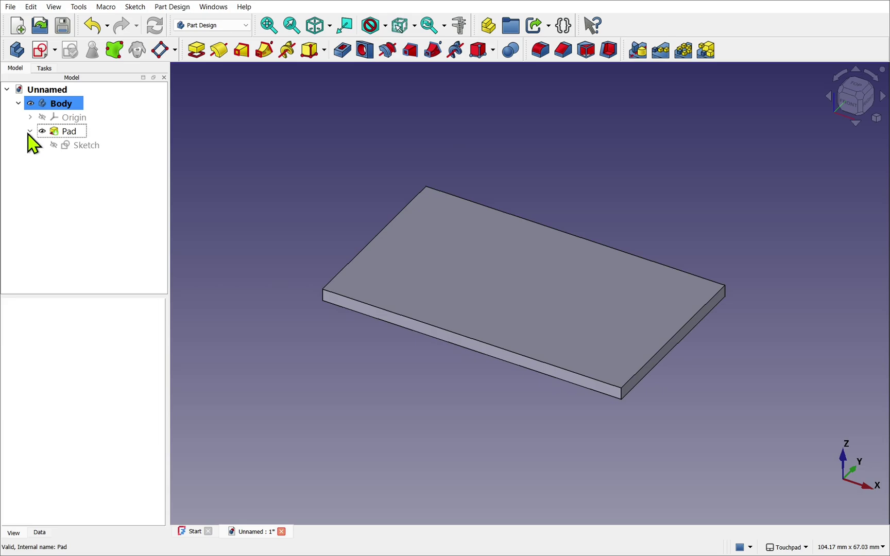
In the sketch, delete the bottom-right corner's coincidence and pull the right edge away.
{"action": "double_click", "coordinate": [77, 146]}
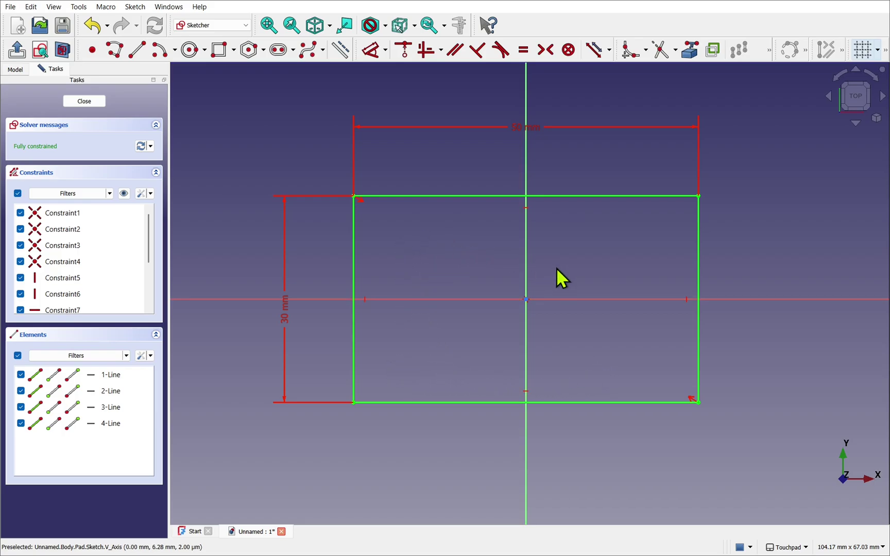
{"action": "left_click", "coordinate": [699, 402]}
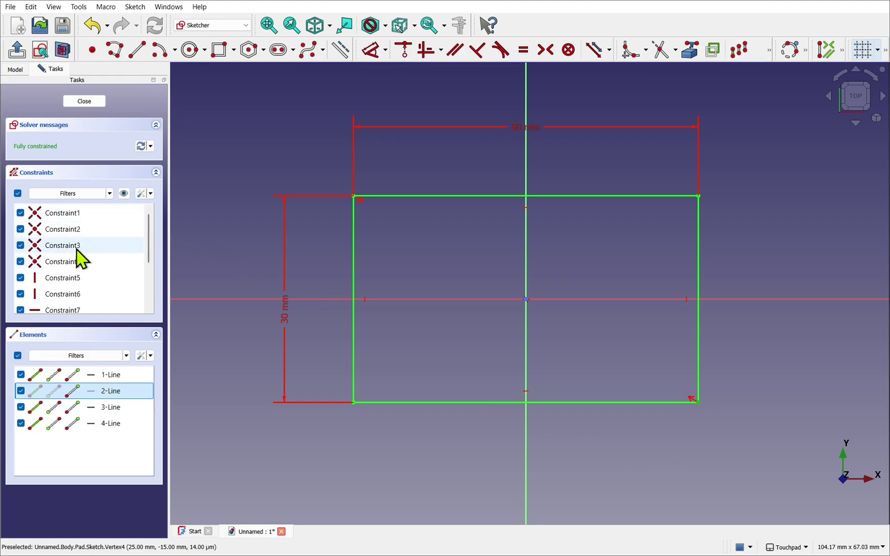
{"action": "key", "text": "Delete"}
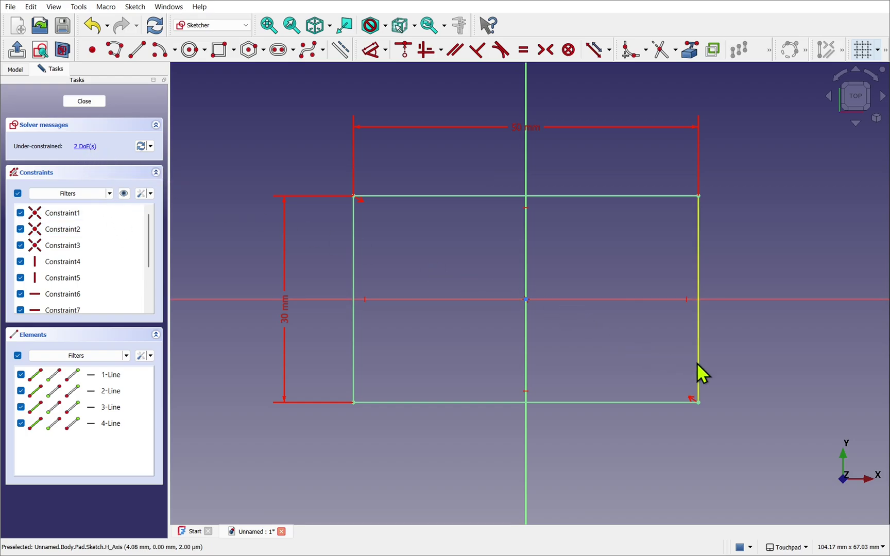
{"action": "left_click_drag", "start_coordinate": [698, 362], "coordinate": [721, 364]}
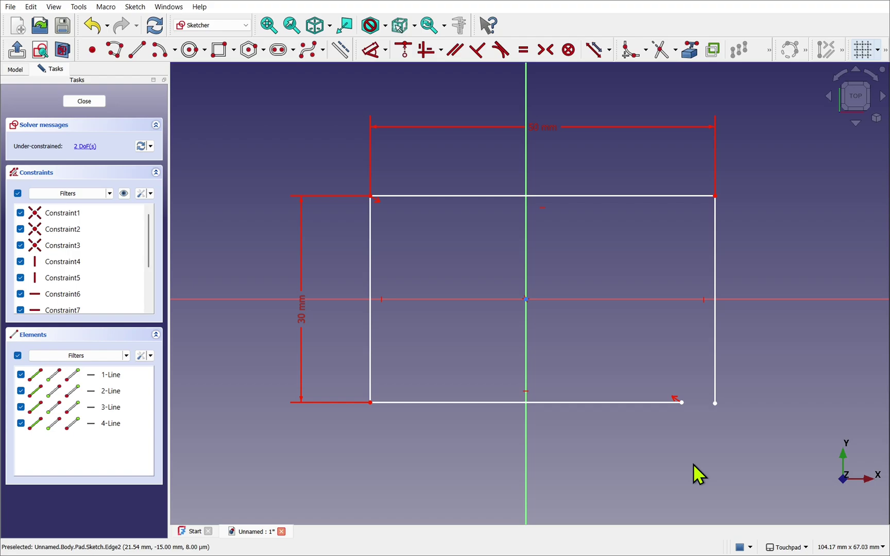
Select the four rectangle edges, then clear the selection.
{"action": "left_click", "coordinate": [580, 403]}
{"action": "left_click", "coordinate": [370, 349]}
{"action": "left_click", "coordinate": [498, 197]}
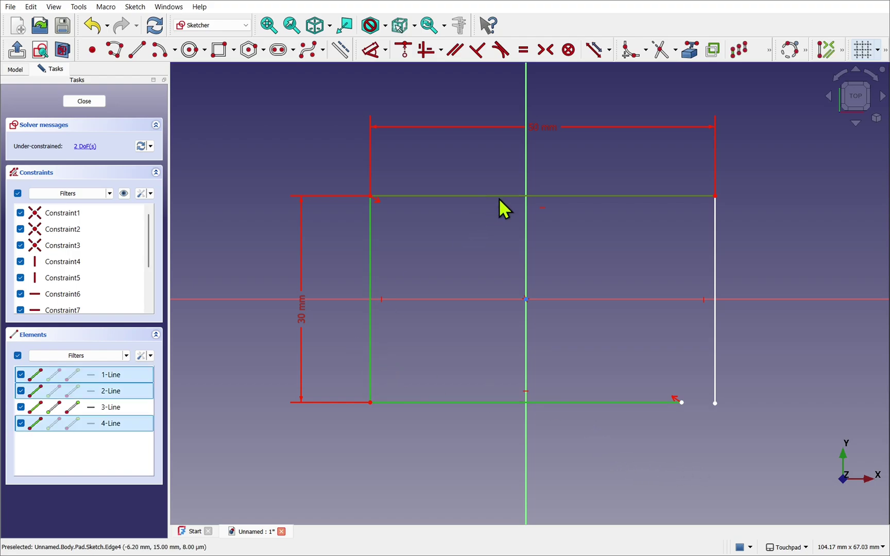
{"action": "left_click", "coordinate": [716, 261]}
{"action": "left_click", "coordinate": [692, 464]}
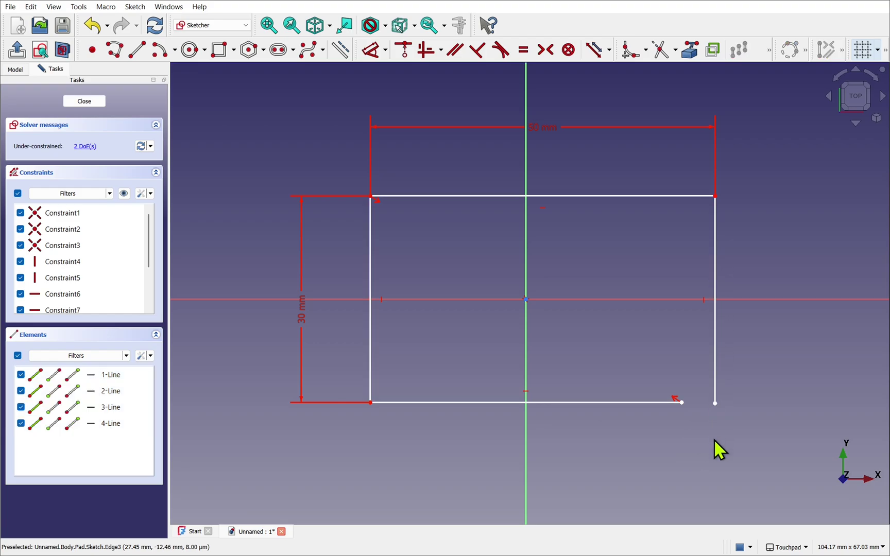
Leave sketch editing, then select and deselect the two error messages in the report view.
{"action": "left_click", "coordinate": [87, 102]}
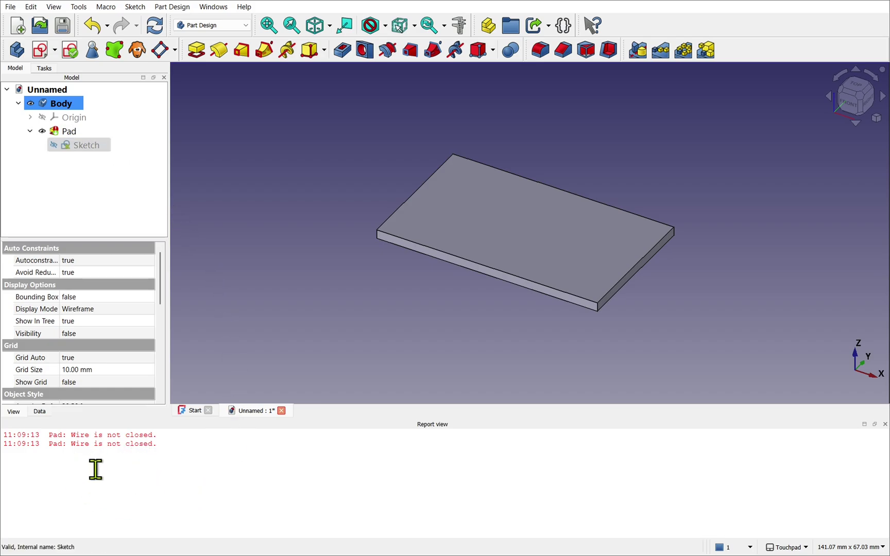
{"action": "left_click_drag", "start_coordinate": [44, 435], "coordinate": [157, 446]}
{"action": "left_click", "coordinate": [170, 478]}
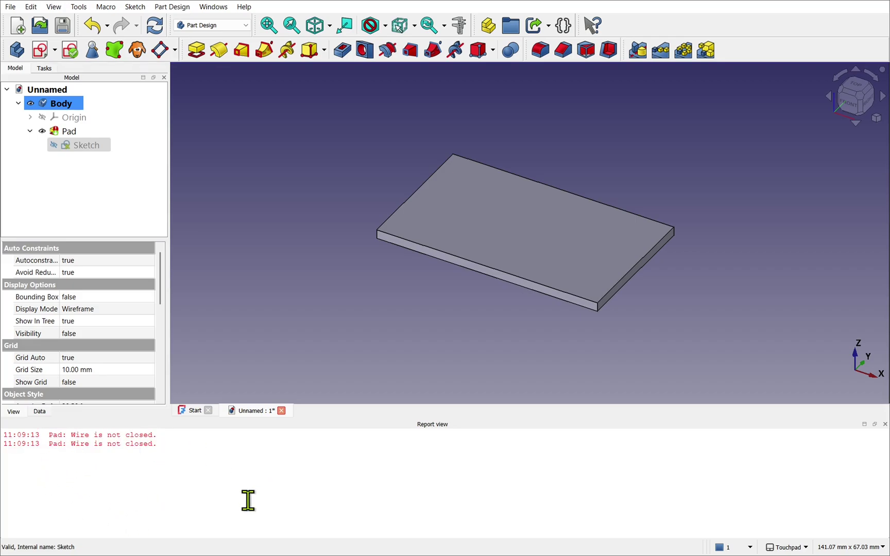
Turn off 'Show report view on error' in the Report view preferences.
{"action": "left_click", "coordinate": [30, 6]}
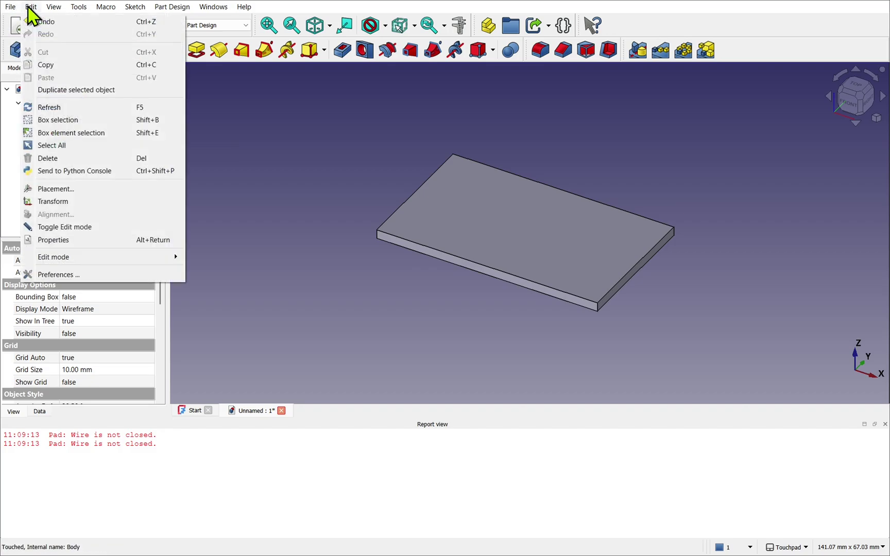
{"action": "left_click", "coordinate": [74, 274]}
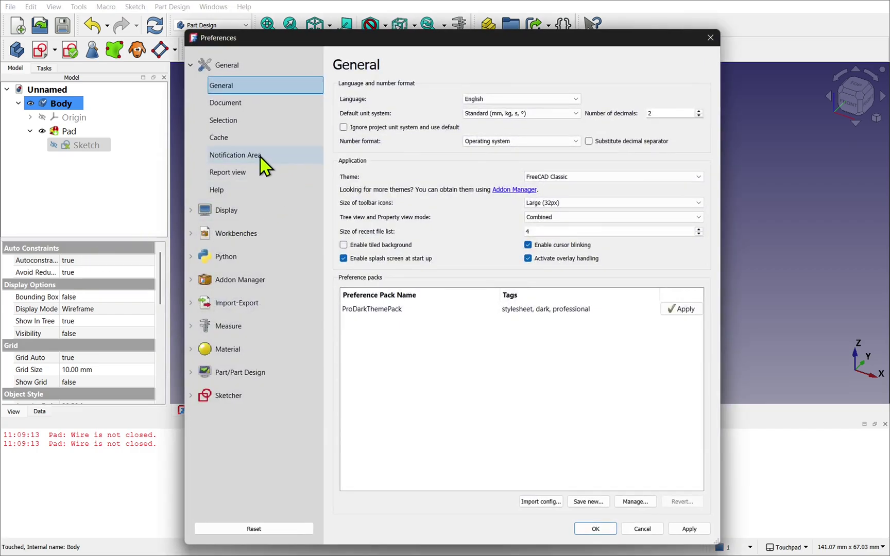
{"action": "left_click", "coordinate": [240, 175]}
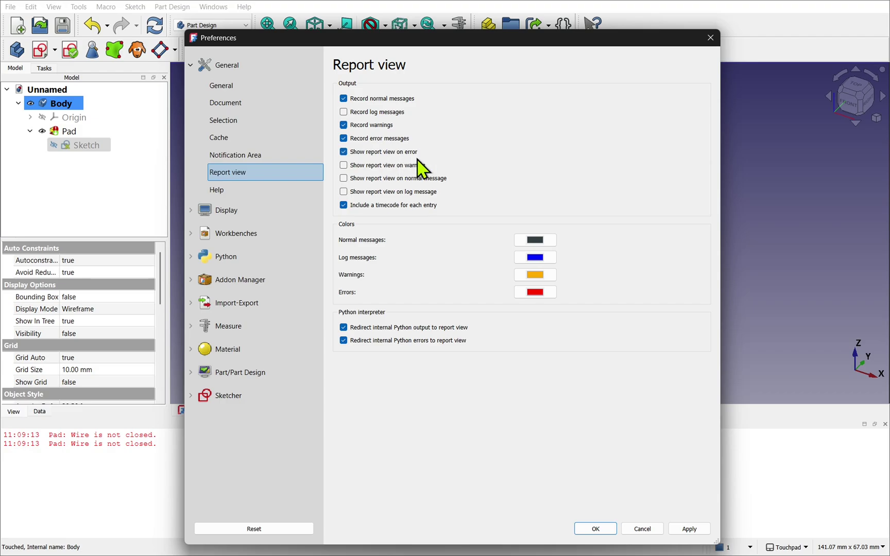
{"action": "left_click", "coordinate": [343, 152]}
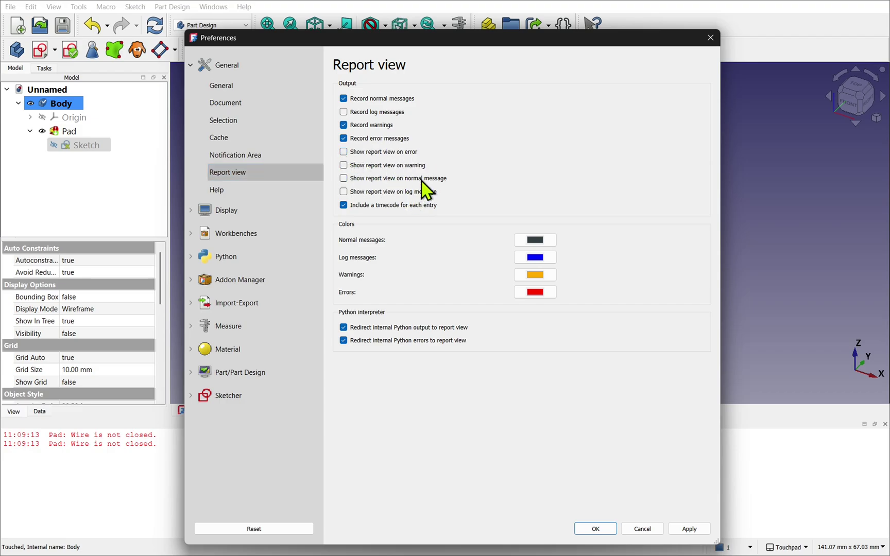
{"action": "left_click", "coordinate": [606, 530]}
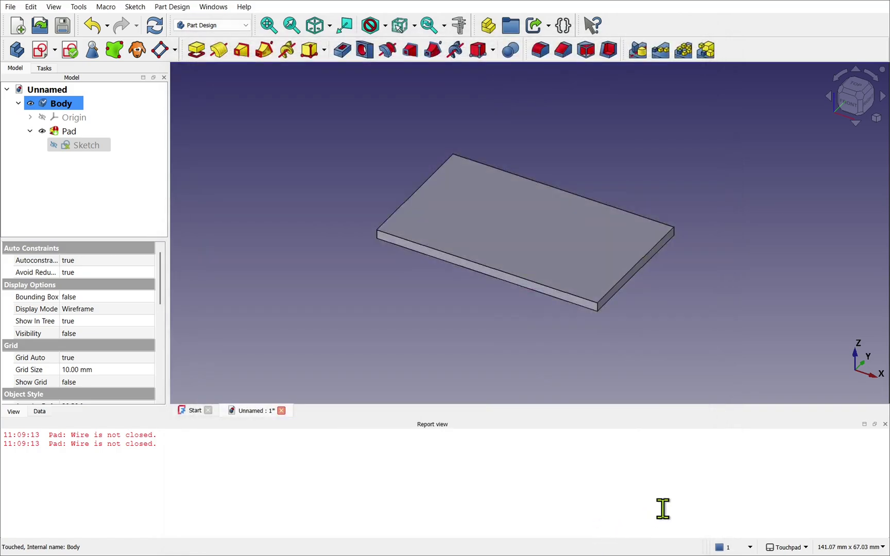
Close the Report view panel and dismiss the notifications list.
{"action": "left_click", "coordinate": [885, 425]}
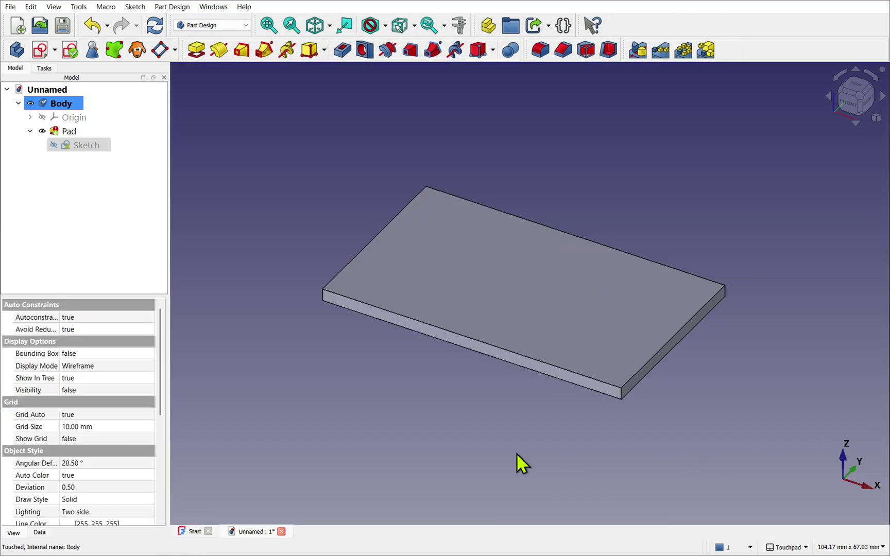
{"action": "left_click", "coordinate": [722, 549]}
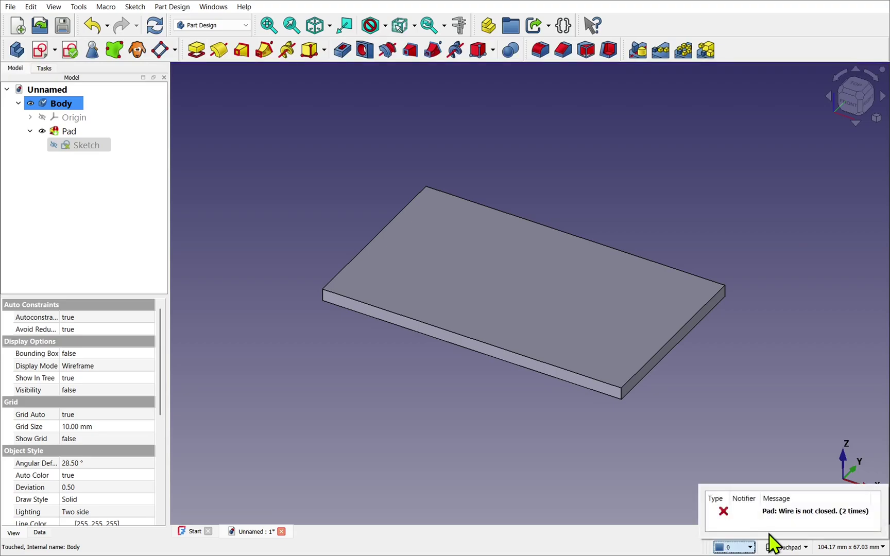
{"action": "left_click", "coordinate": [447, 435]}
Reopen the sketch and make the two bottom-right endpoints coincident.
{"action": "double_click", "coordinate": [74, 147]}
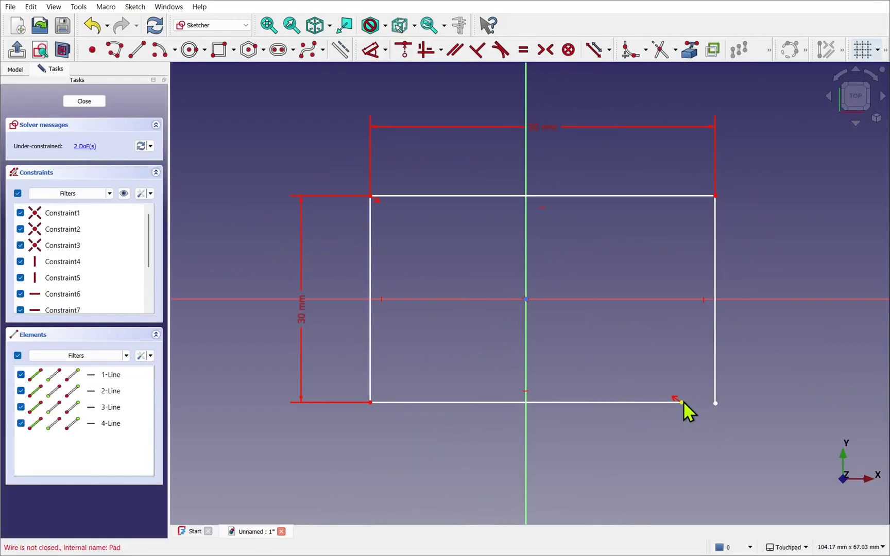
{"action": "left_click_drag", "start_coordinate": [683, 401], "coordinate": [699, 404]}
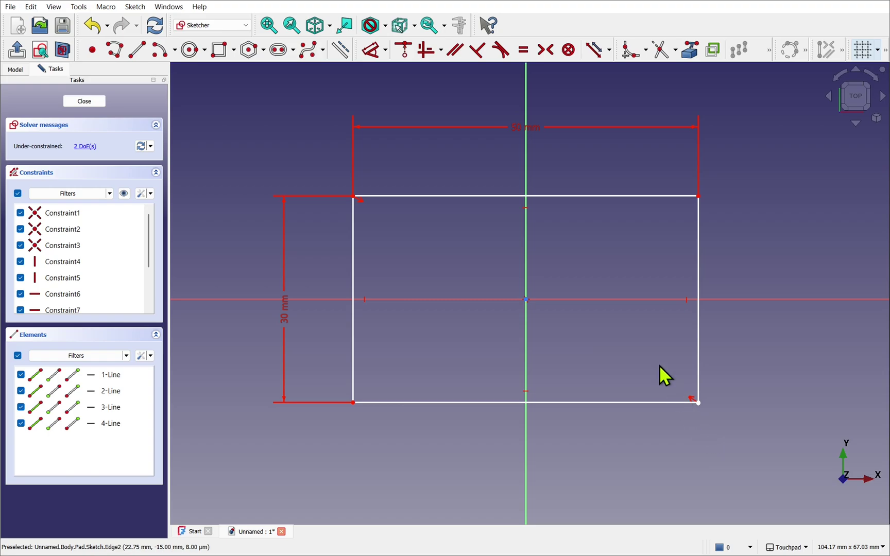
{"action": "left_click_drag", "start_coordinate": [656, 360], "coordinate": [740, 442]}
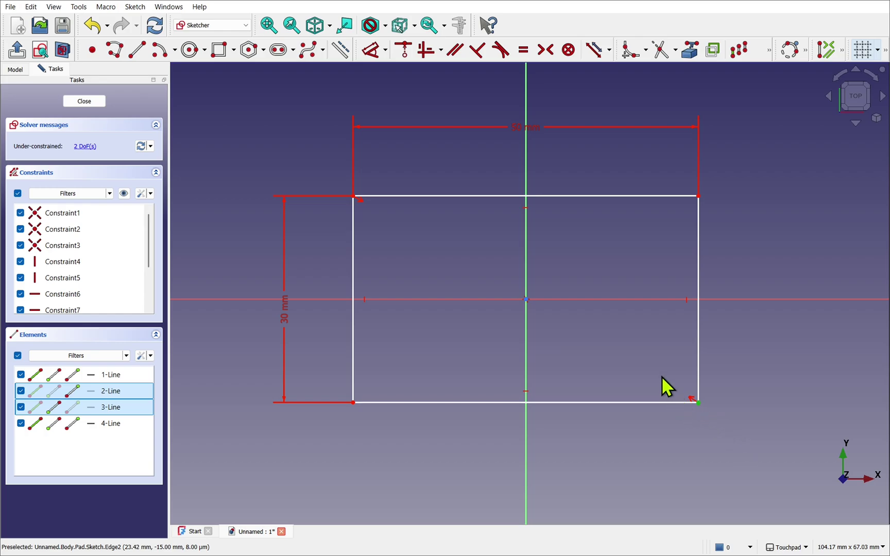
{"action": "left_click", "coordinate": [697, 419]}
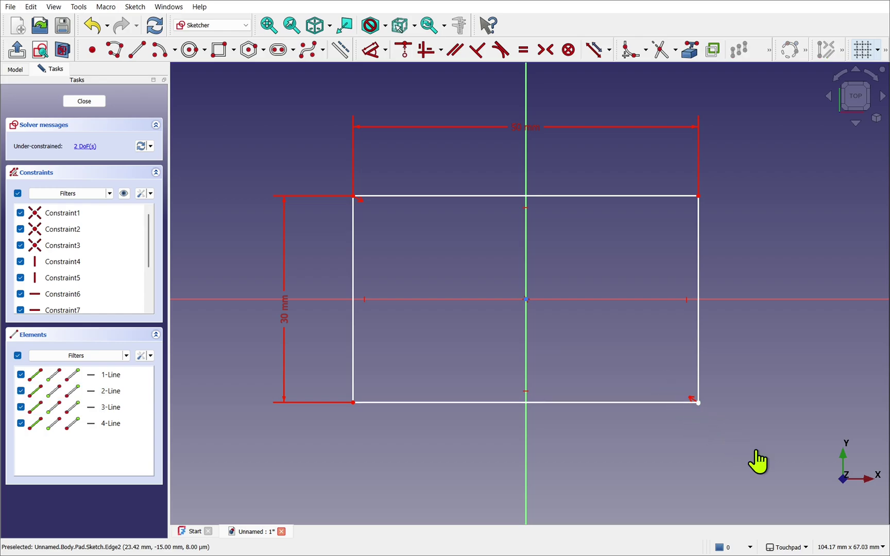
{"action": "left_click_drag", "start_coordinate": [757, 452], "coordinate": [646, 375]}
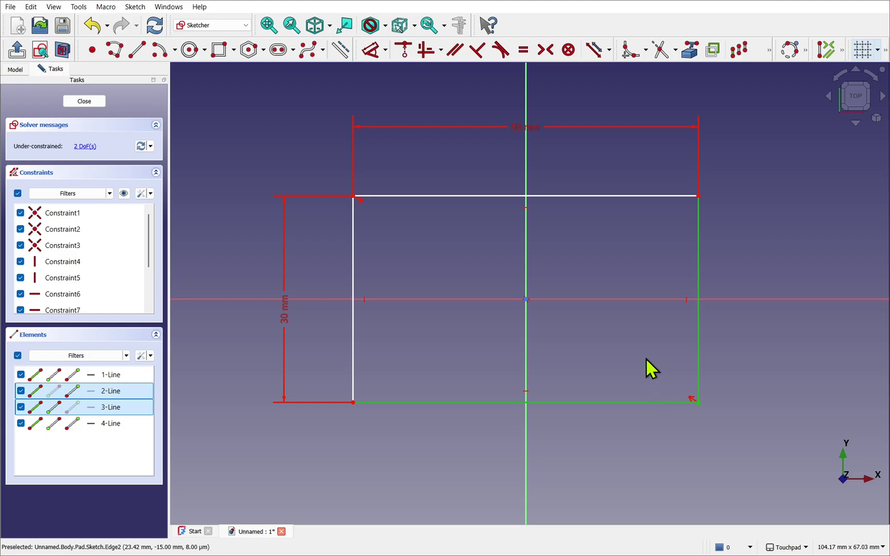
{"action": "left_click", "coordinate": [690, 482]}
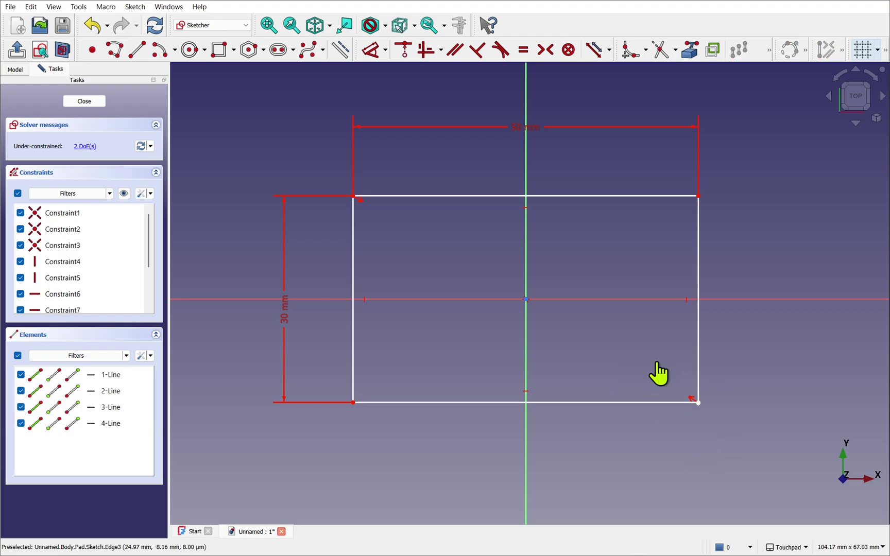
{"action": "left_click_drag", "start_coordinate": [656, 362], "coordinate": [739, 434]}
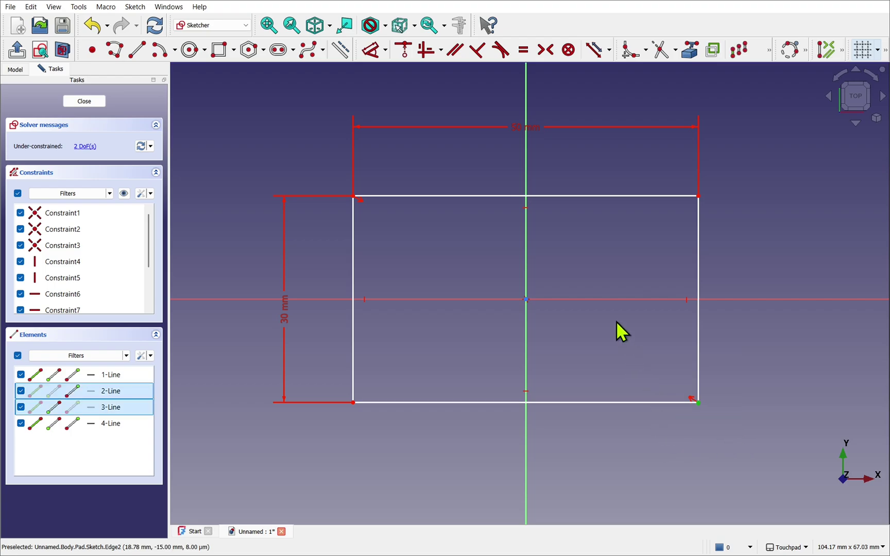
{"action": "left_click", "coordinate": [402, 52]}
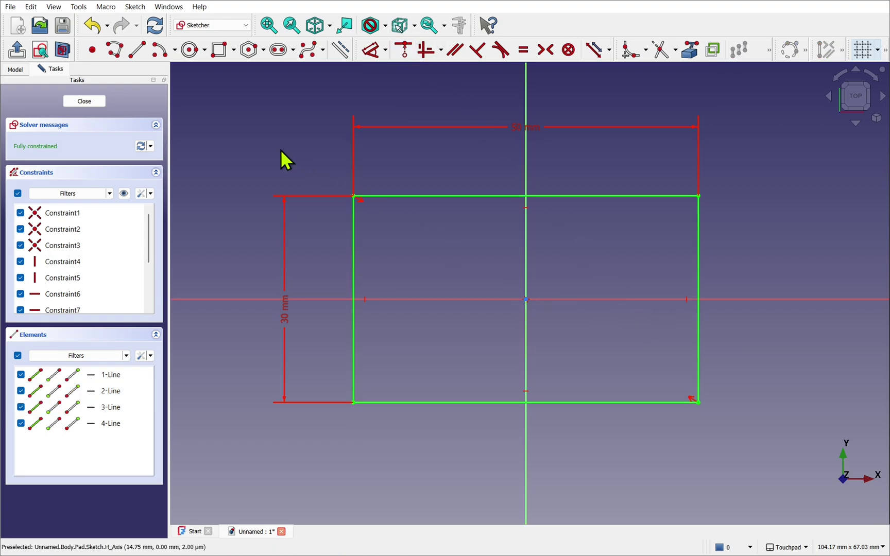
Draw four centre-radius circles, one near each corner of the rectangle.
{"action": "left_click", "coordinate": [192, 55]}
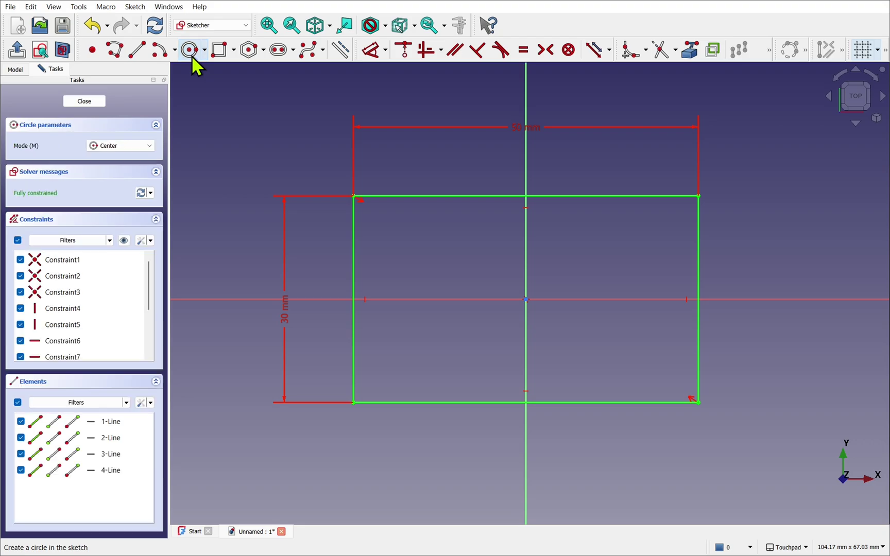
{"action": "left_click", "coordinate": [396, 233]}
{"action": "left_click", "coordinate": [413, 246]}
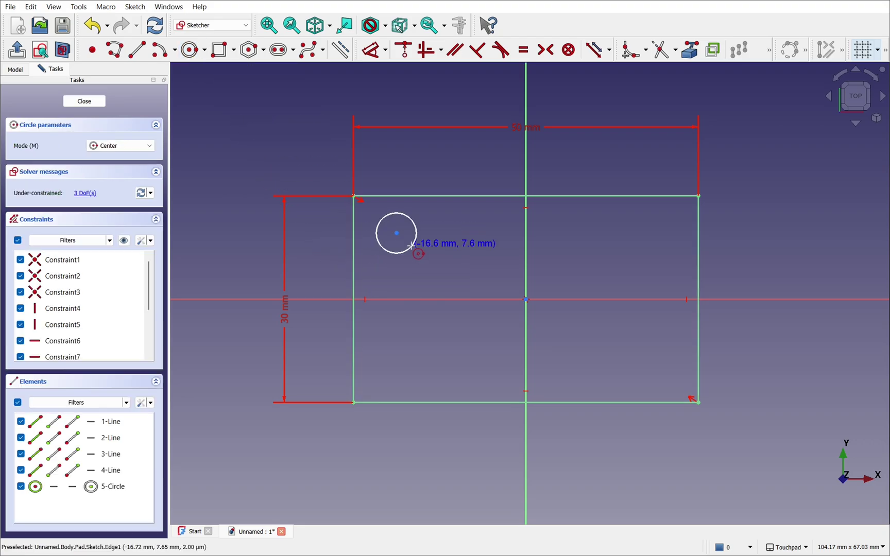
{"action": "left_click", "coordinate": [646, 232]}
{"action": "left_click", "coordinate": [664, 251]}
{"action": "left_click", "coordinate": [652, 362]}
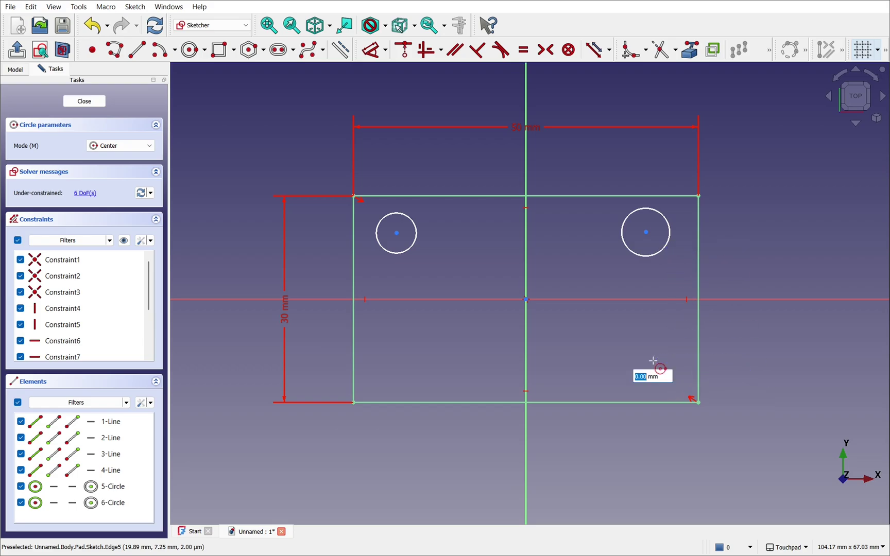
{"action": "left_click", "coordinate": [671, 382]}
{"action": "left_click", "coordinate": [397, 366]}
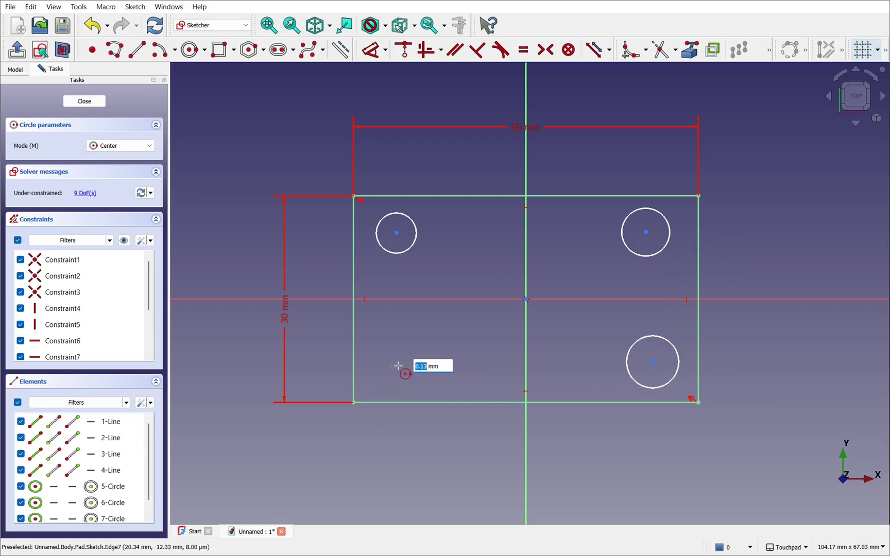
{"action": "left_click", "coordinate": [420, 380]}
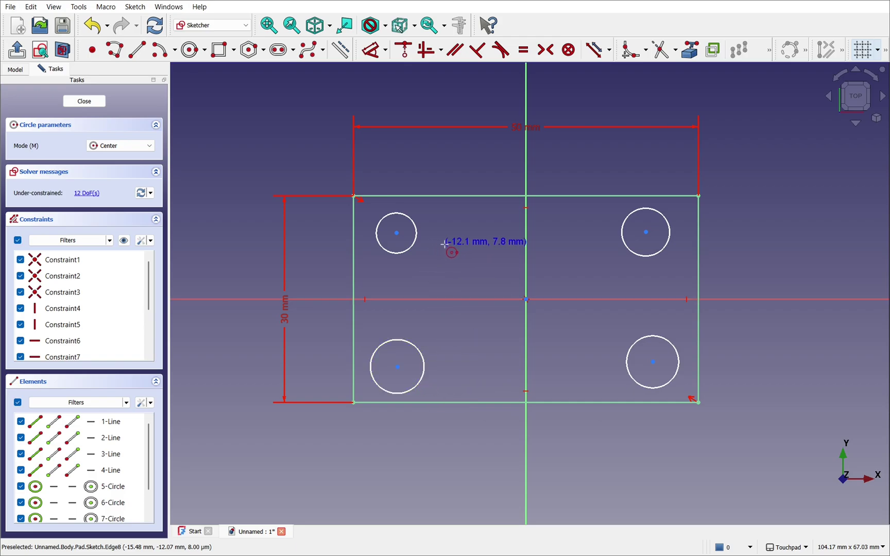
{"action": "right_click", "coordinate": [471, 257]}
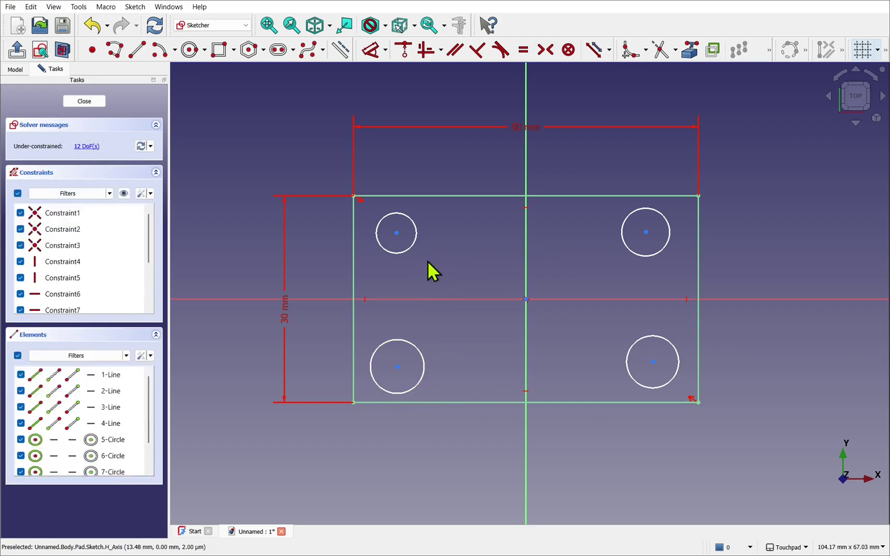
Select all four circles and apply an equal constraint to them.
{"action": "left_click", "coordinate": [405, 252]}
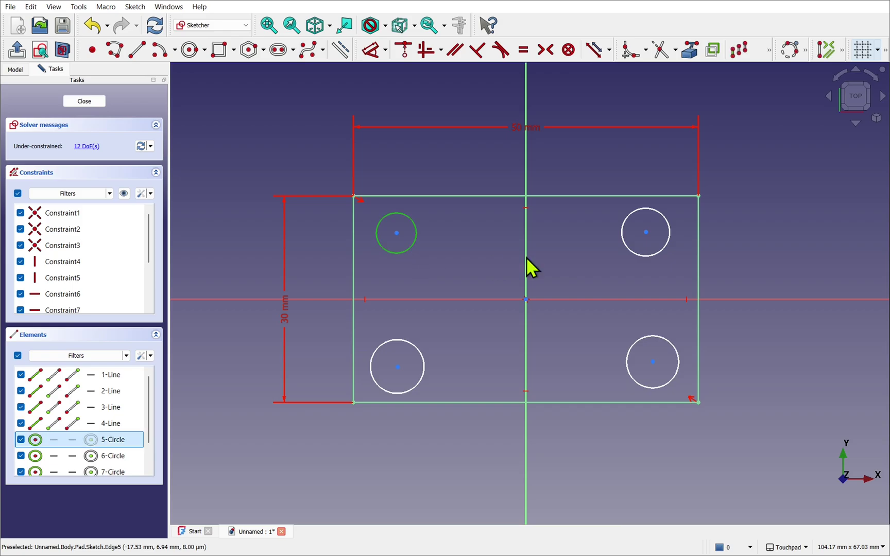
{"action": "left_click", "coordinate": [631, 251]}
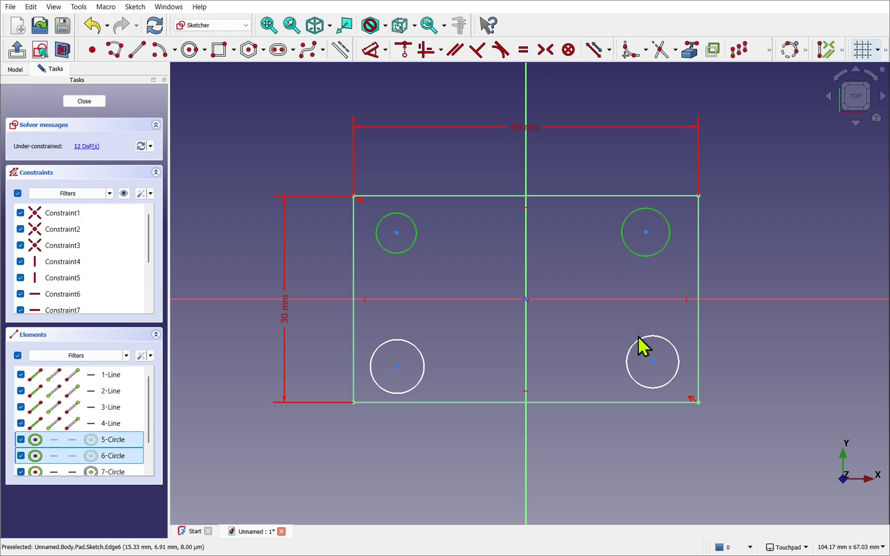
{"action": "left_click", "coordinate": [641, 341]}
{"action": "left_click", "coordinate": [422, 350]}
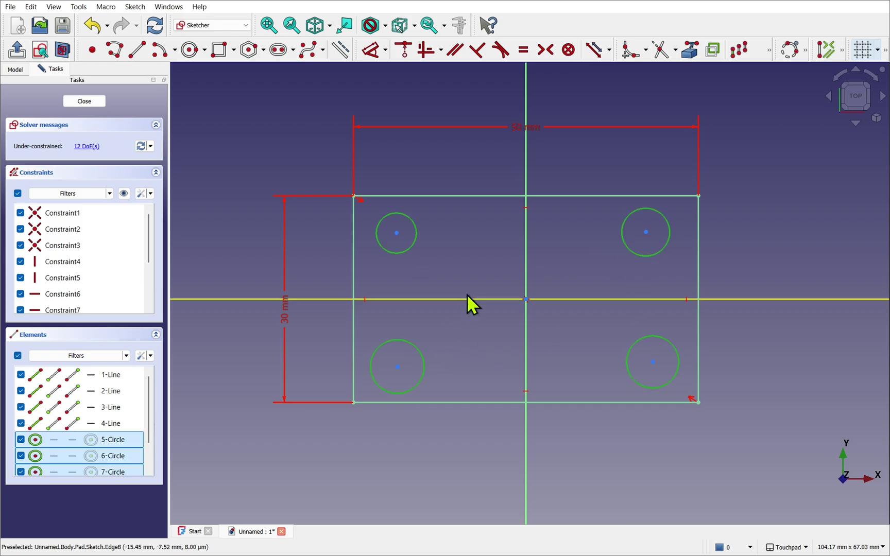
{"action": "left_click", "coordinate": [525, 51]}
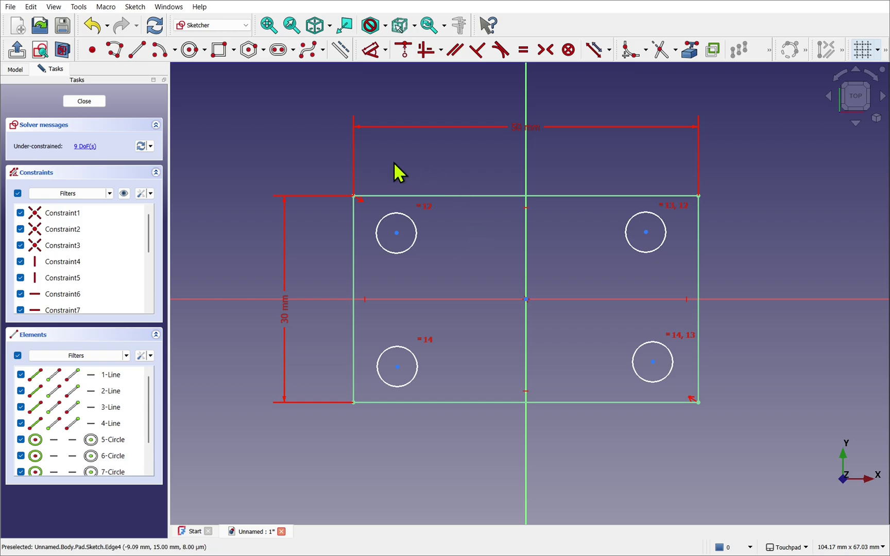
Add a 5 mm horizontal distance from the top-left corner to the top-left circle's centre.
{"action": "left_click", "coordinate": [354, 195]}
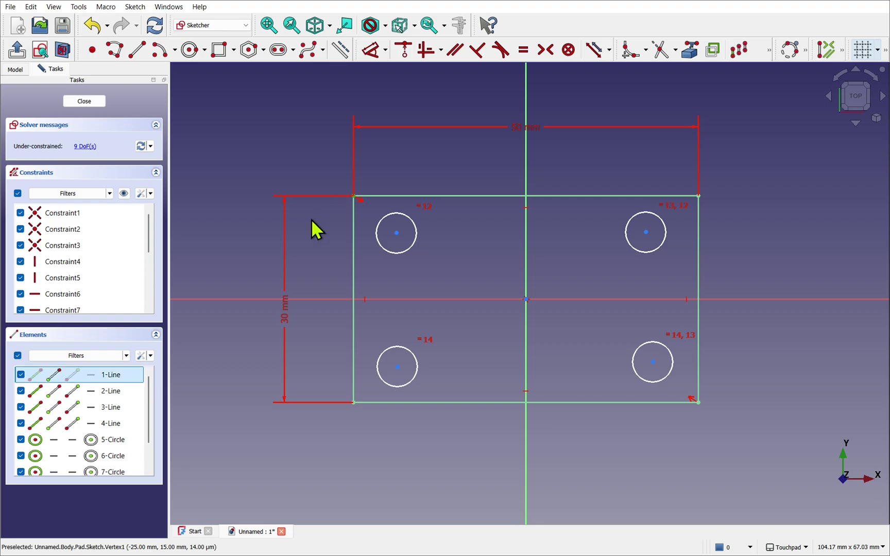
{"action": "left_click", "coordinate": [398, 232]}
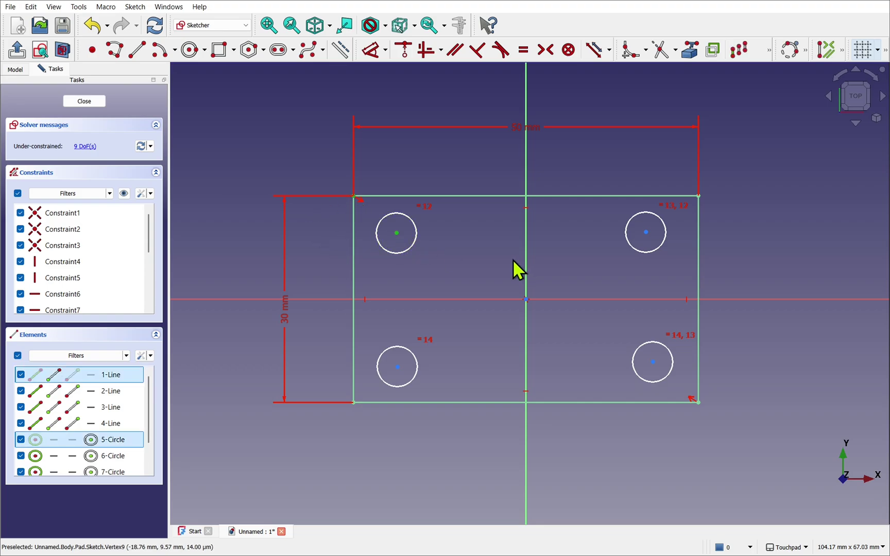
{"action": "left_click", "coordinate": [371, 52]}
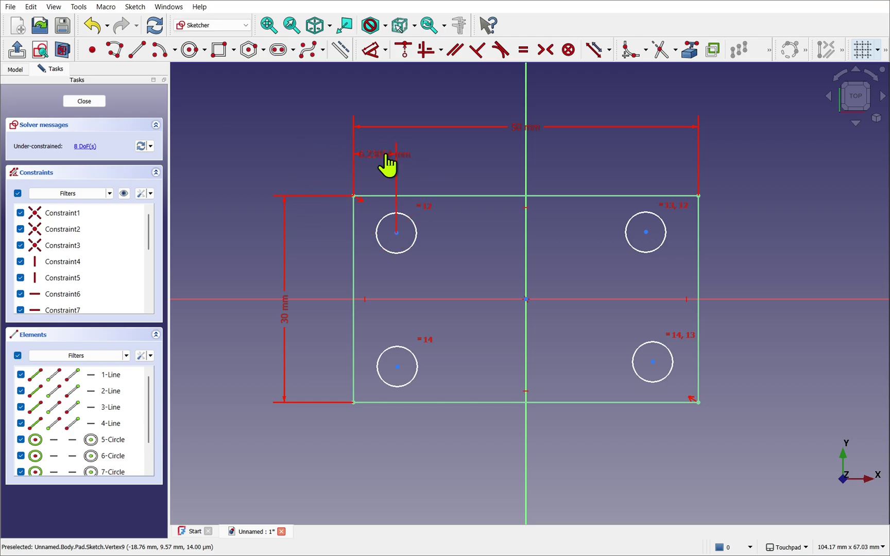
{"action": "left_click", "coordinate": [389, 164]}
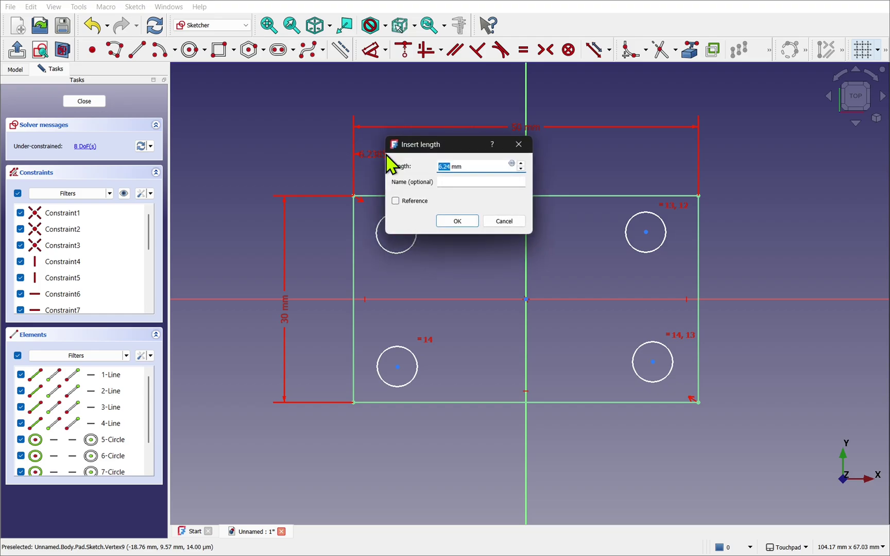
{"action": "type", "text": "5"}
{"action": "left_click", "coordinate": [455, 221]}
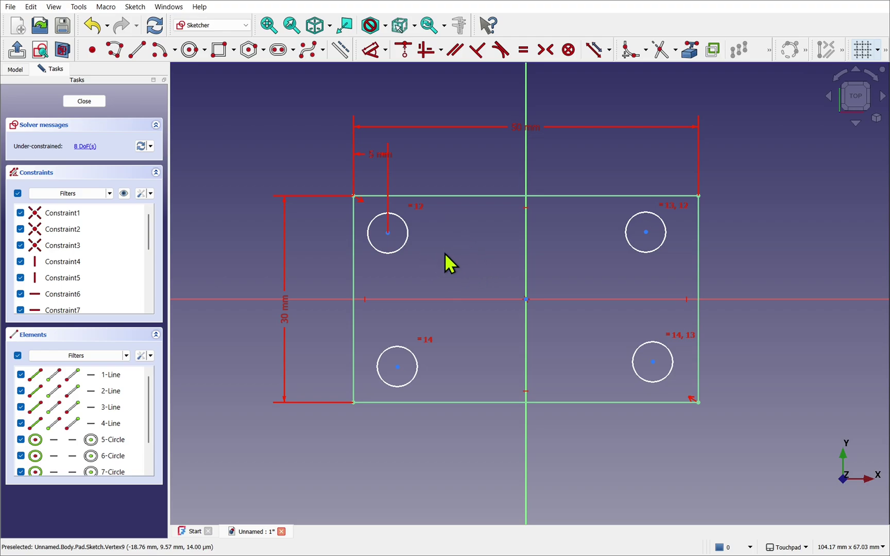
Add a 5 mm vertical distance from the top-left corner down to the top-left circle's centre.
{"action": "left_click", "coordinate": [370, 51]}
{"action": "left_click", "coordinate": [353, 195]}
{"action": "left_click", "coordinate": [526, 299]}
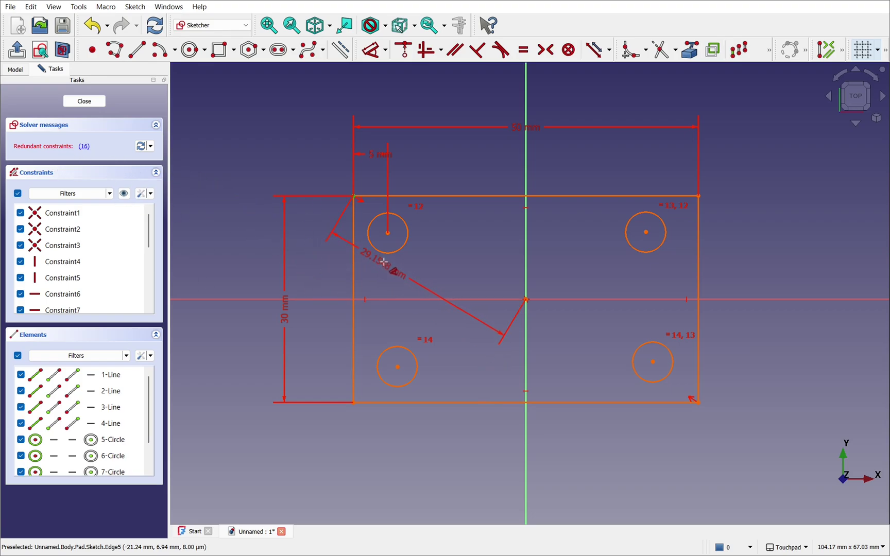
{"action": "left_click", "coordinate": [387, 233]}
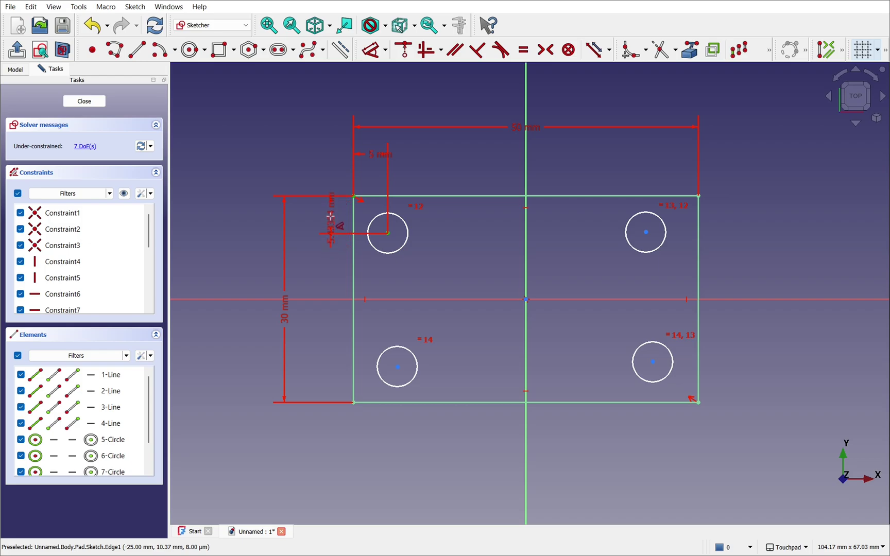
{"action": "left_click", "coordinate": [332, 219]}
{"action": "type", "text": "5"}
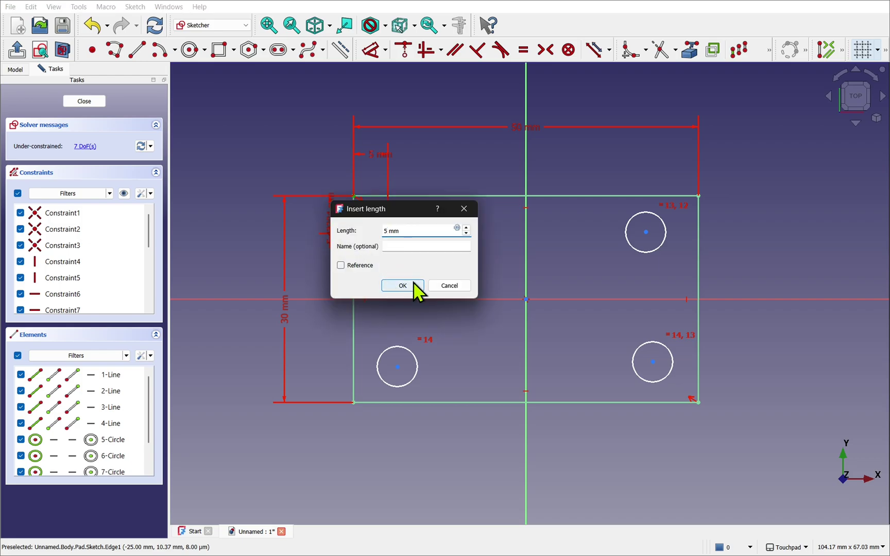
{"action": "left_click", "coordinate": [415, 285]}
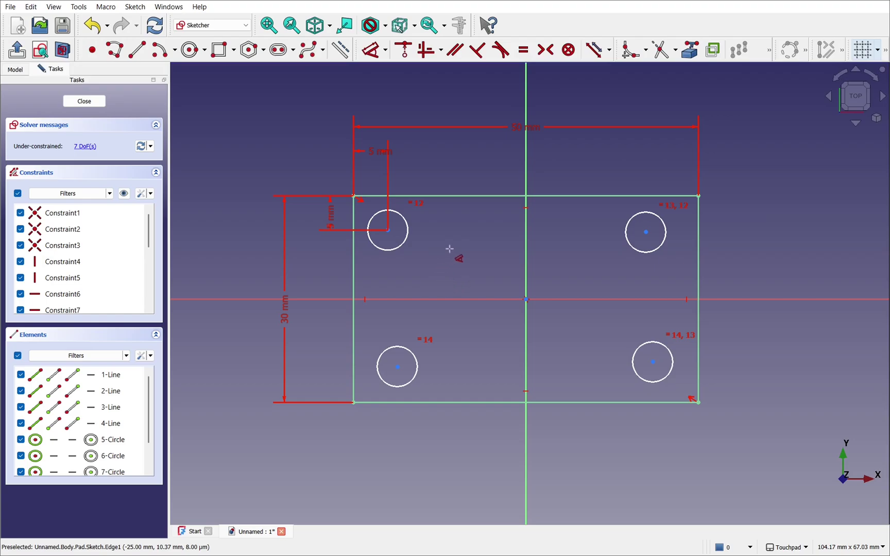
Dimension the top-left circle with a 4 mm diameter.
{"action": "left_click", "coordinate": [400, 246]}
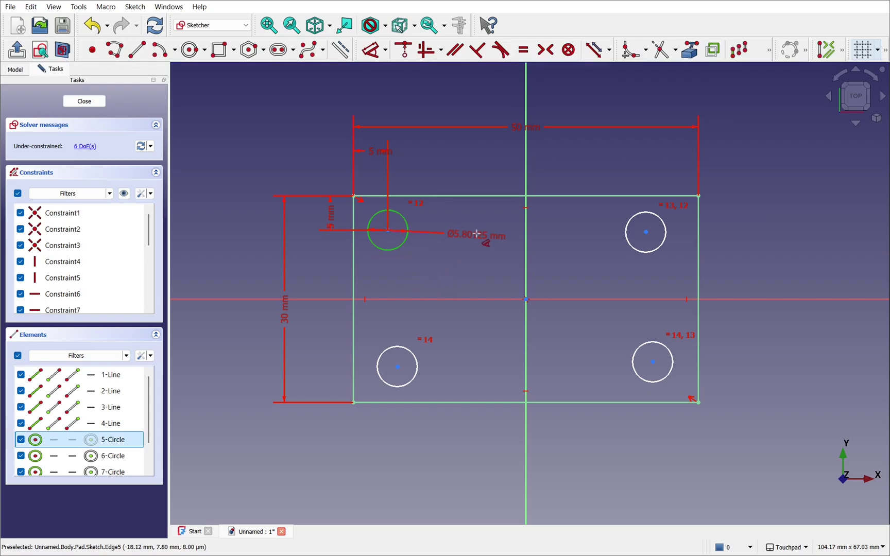
{"action": "left_click", "coordinate": [473, 247]}
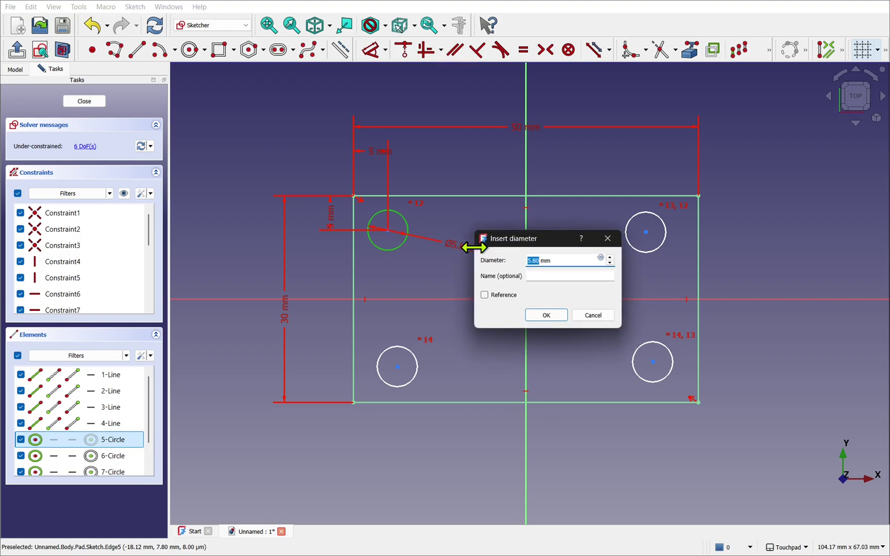
{"action": "type", "text": "4"}
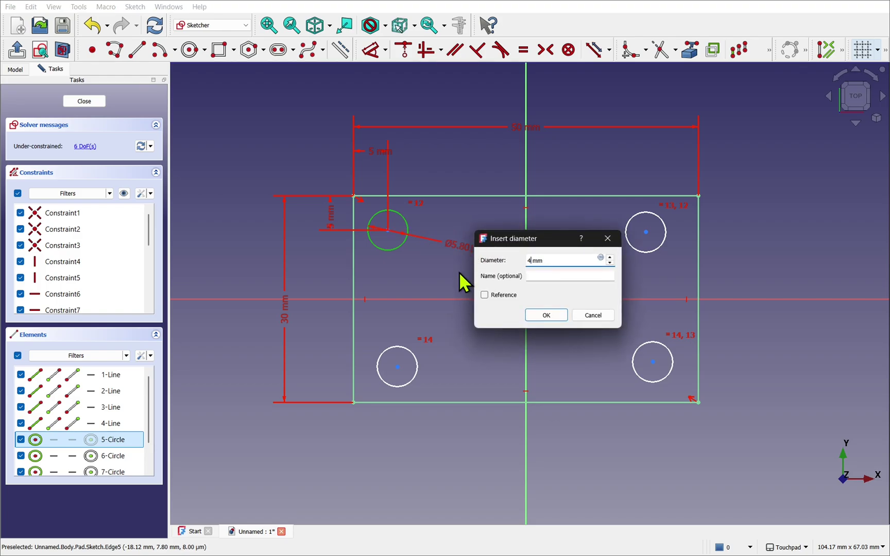
{"action": "left_click", "coordinate": [548, 319]}
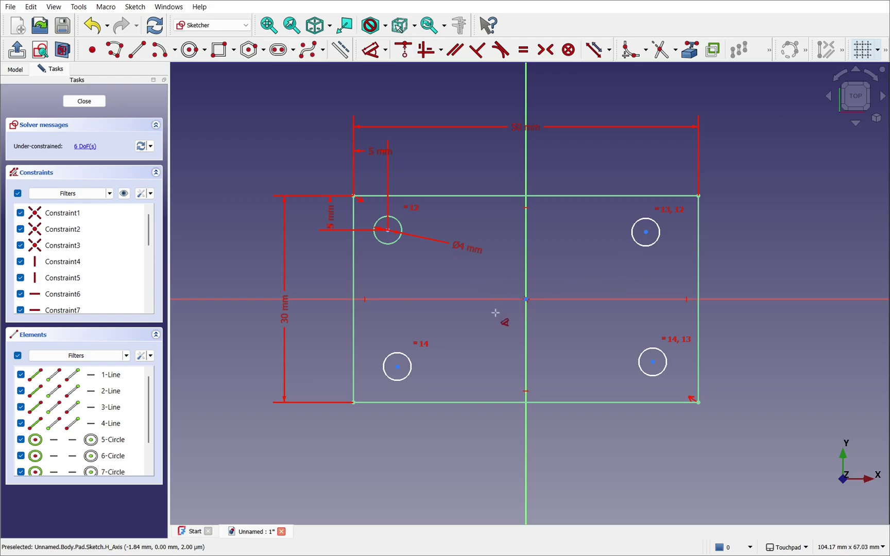
Dimension the bottom-right circle's centre 5 mm vertically and 5 mm horizontally from the bottom-right corner.
{"action": "left_click", "coordinate": [656, 368]}
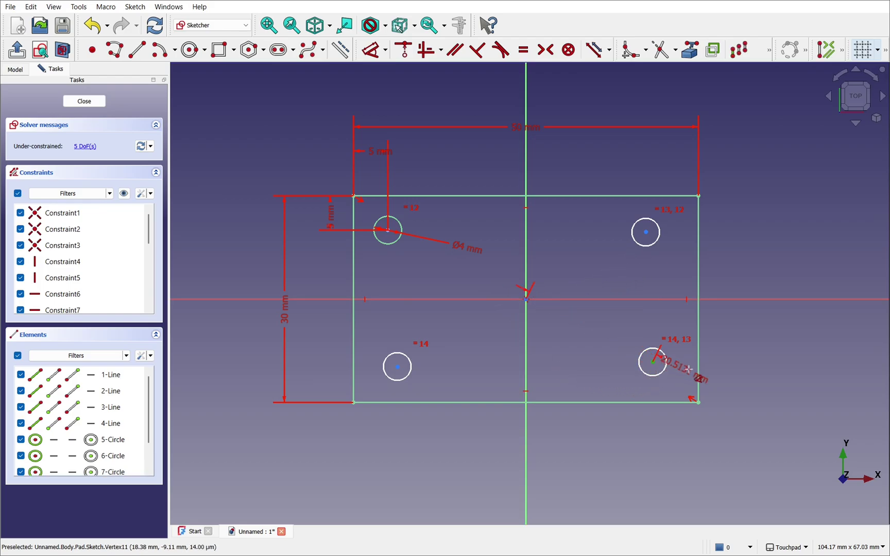
{"action": "left_click", "coordinate": [699, 403]}
{"action": "left_click", "coordinate": [731, 383]}
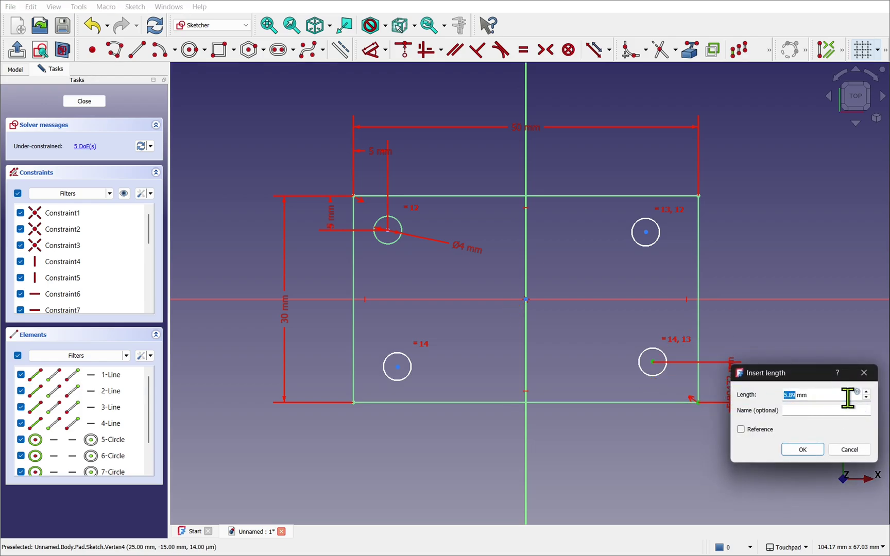
{"action": "type", "text": "5"}
{"action": "left_click", "coordinate": [819, 452]}
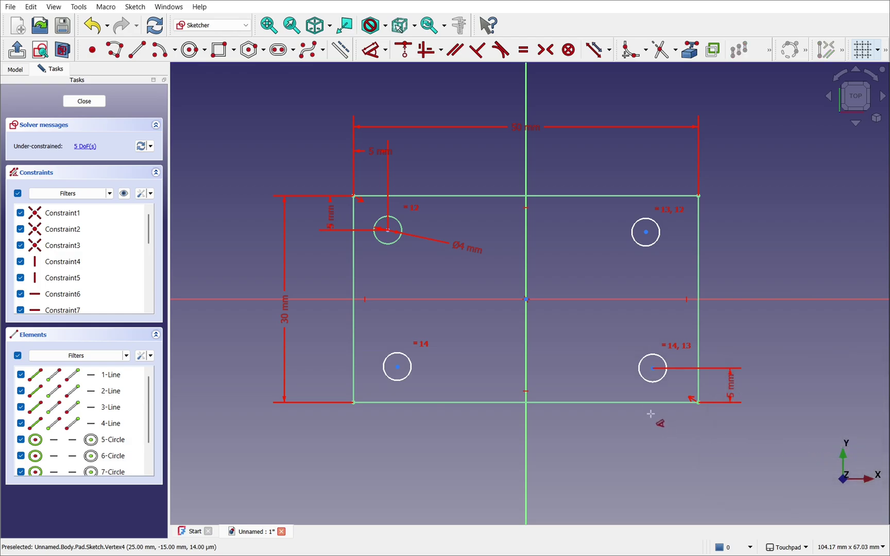
{"action": "left_click", "coordinate": [652, 369]}
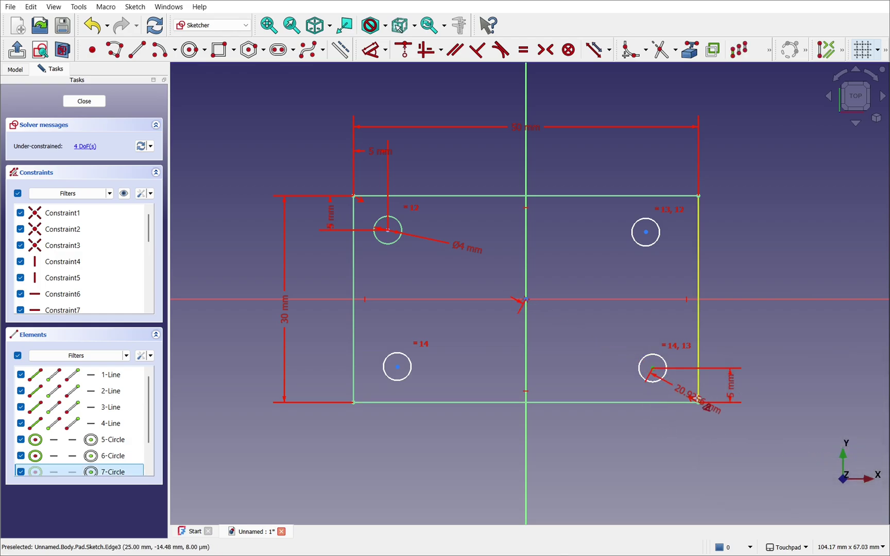
{"action": "left_click", "coordinate": [698, 402]}
{"action": "left_click", "coordinate": [663, 425]}
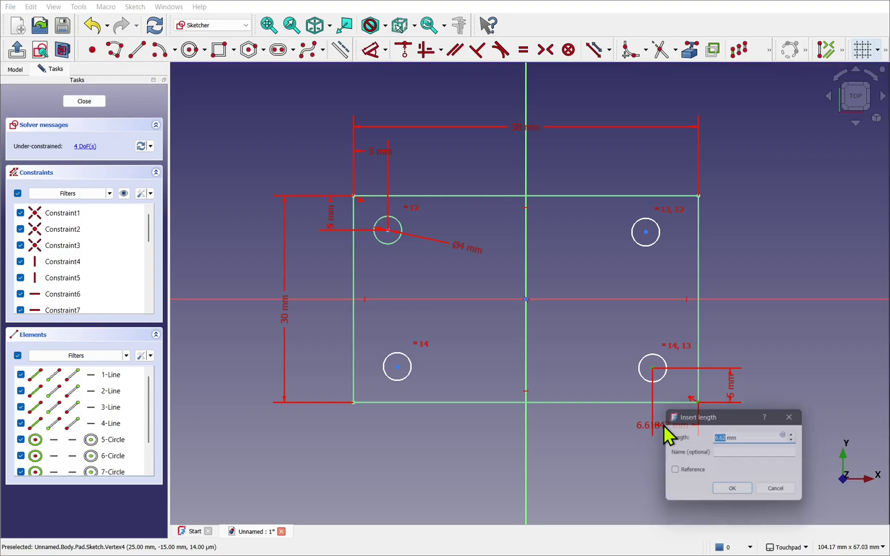
{"action": "type", "text": "5"}
{"action": "left_click", "coordinate": [734, 489]}
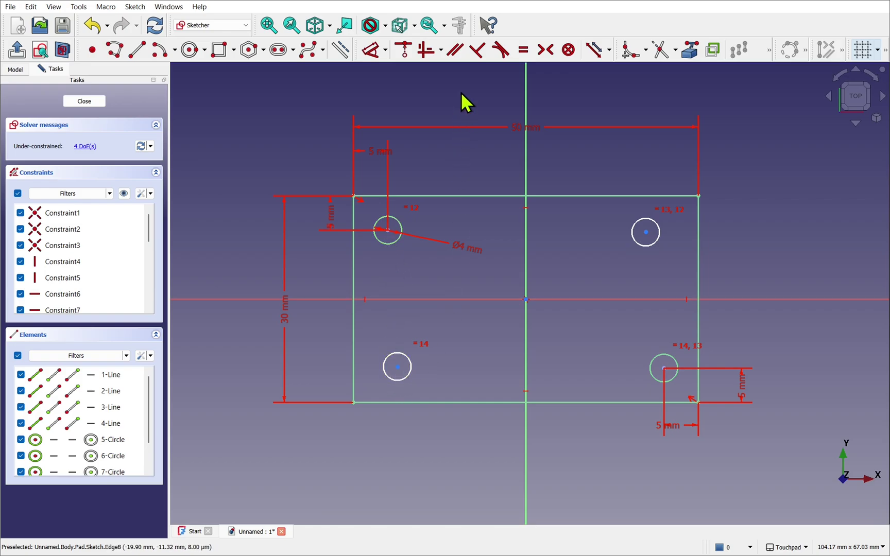
Align the lower and upper hole-centre pairs horizontally and the left and right pairs vertically.
{"action": "left_click", "coordinate": [425, 51]}
{"action": "left_click", "coordinate": [394, 368]}
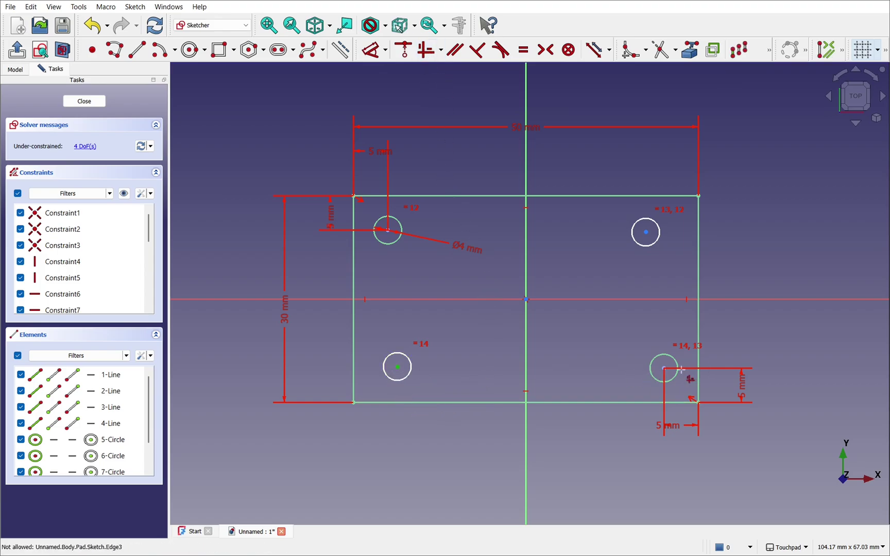
{"action": "left_click", "coordinate": [664, 369]}
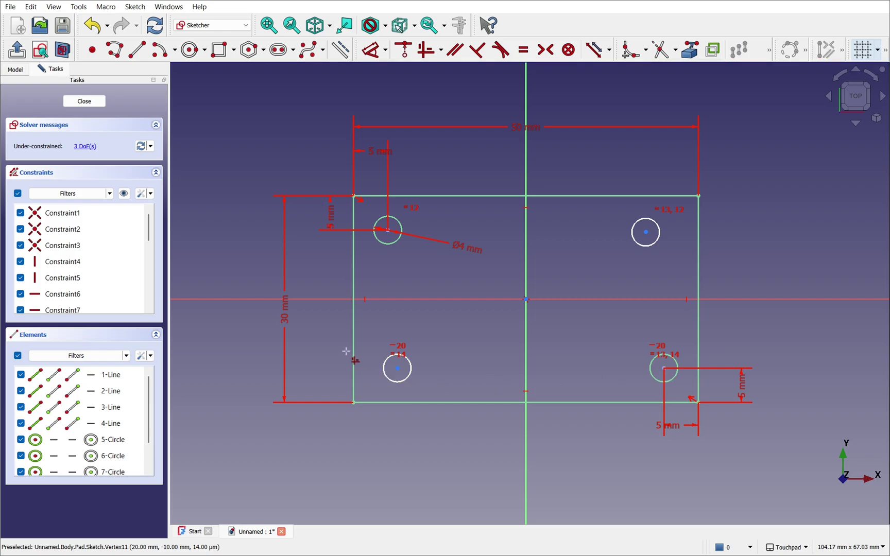
{"action": "left_click", "coordinate": [397, 368]}
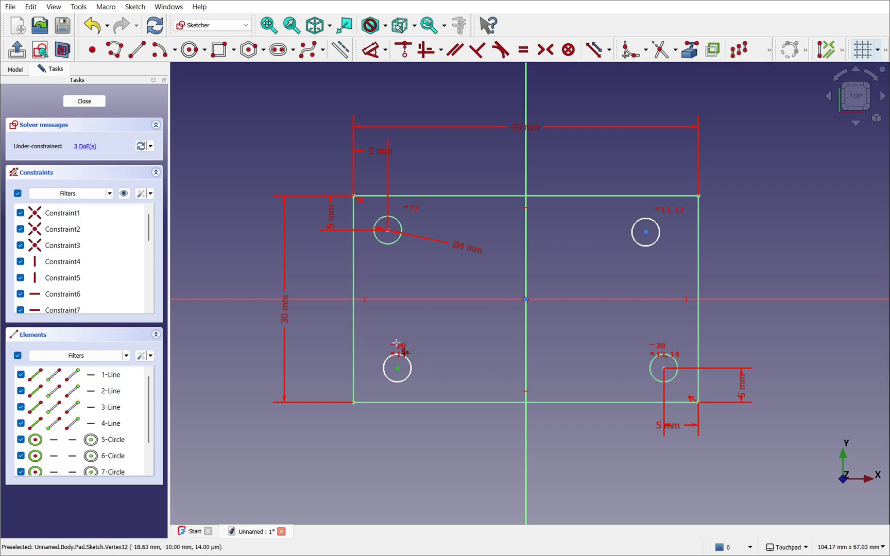
{"action": "left_click", "coordinate": [388, 230]}
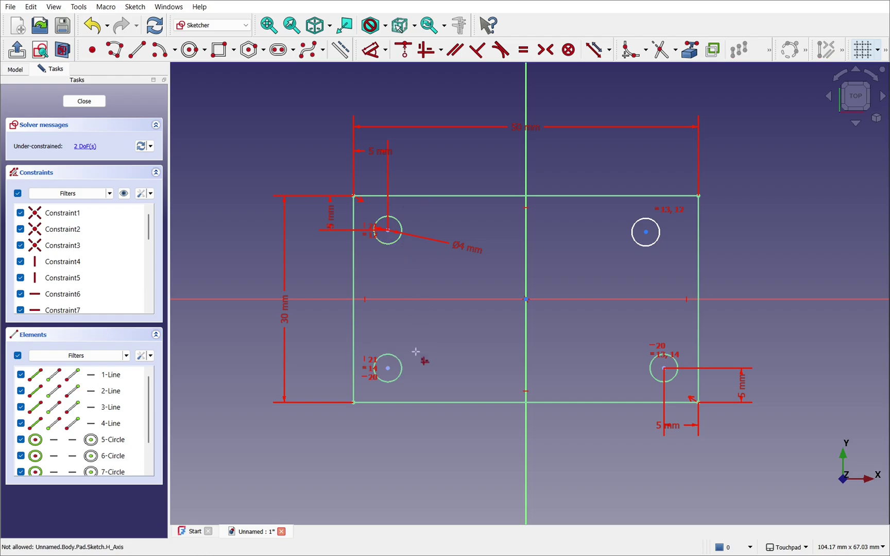
{"action": "left_click", "coordinate": [646, 232]}
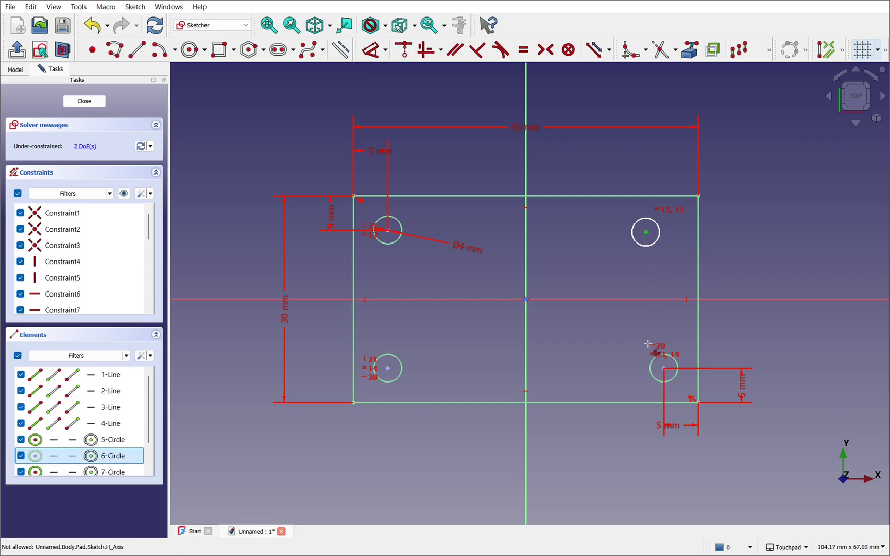
{"action": "left_click", "coordinate": [663, 368]}
{"action": "key", "text": "v"}
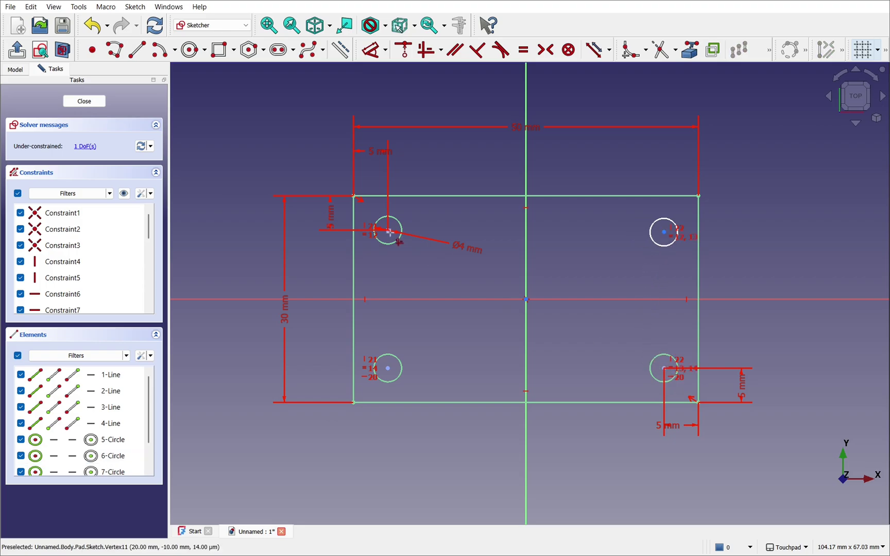
{"action": "left_click", "coordinate": [663, 232]}
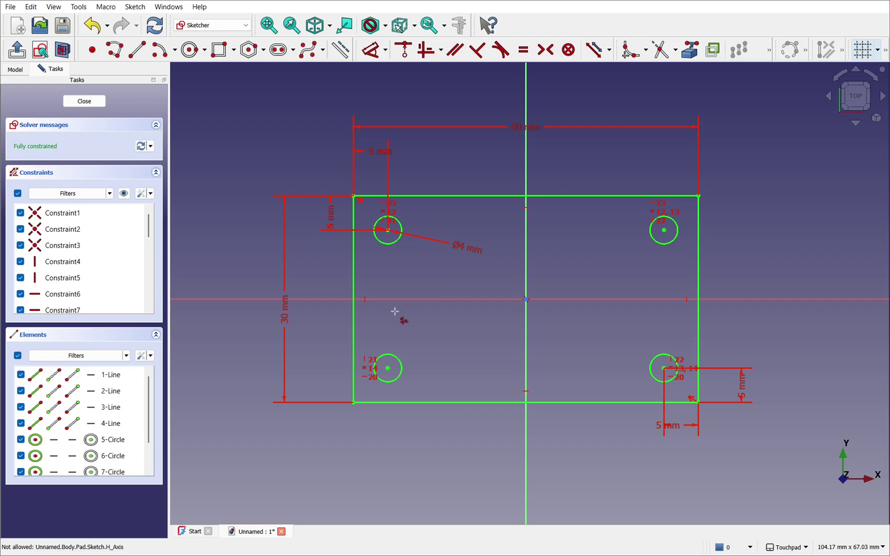
Close the fully constrained sketch.
{"action": "left_click", "coordinate": [85, 103]}
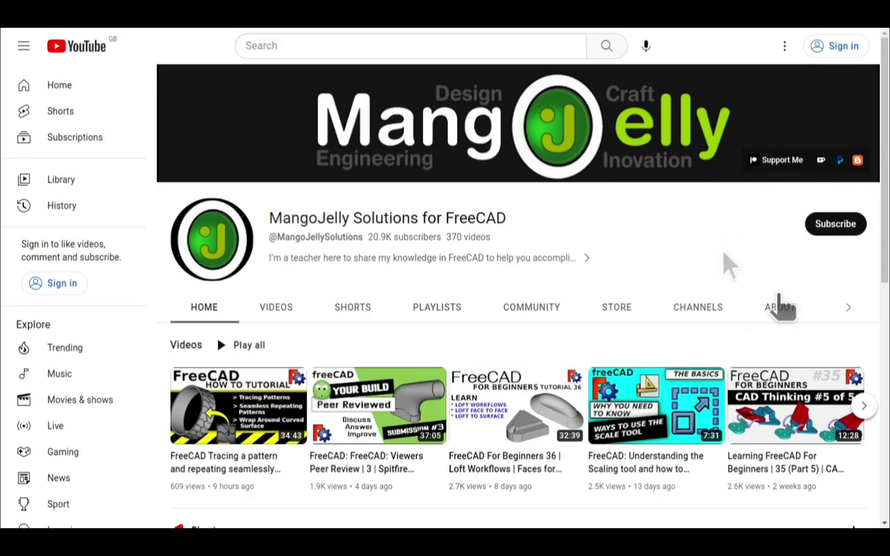
Open the channel's About page, scroll to the description, and select the three donation links.
{"action": "left_click", "coordinate": [779, 308]}
{"action": "scroll", "coordinate": [189, 397], "scroll_direction": "down", "scroll_amount": 3}
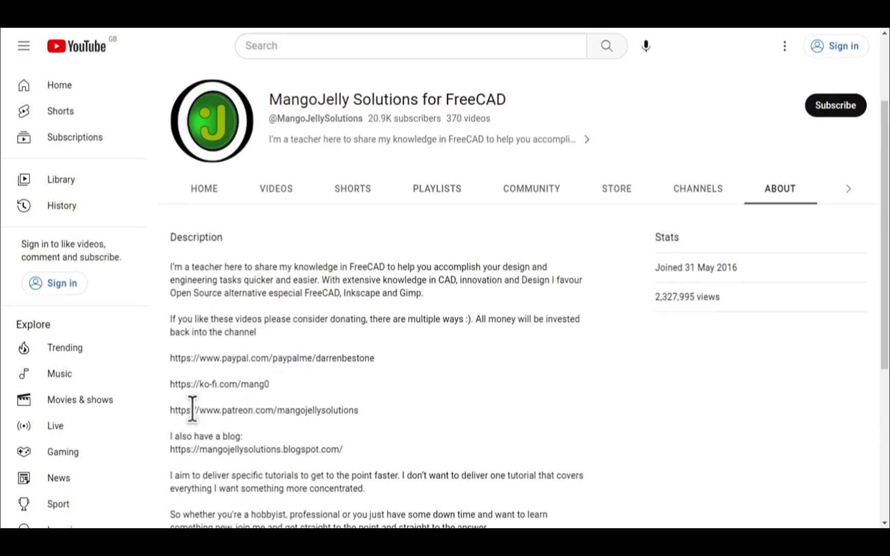
{"action": "left_click_drag", "start_coordinate": [368, 374], "coordinate": [171, 311]}
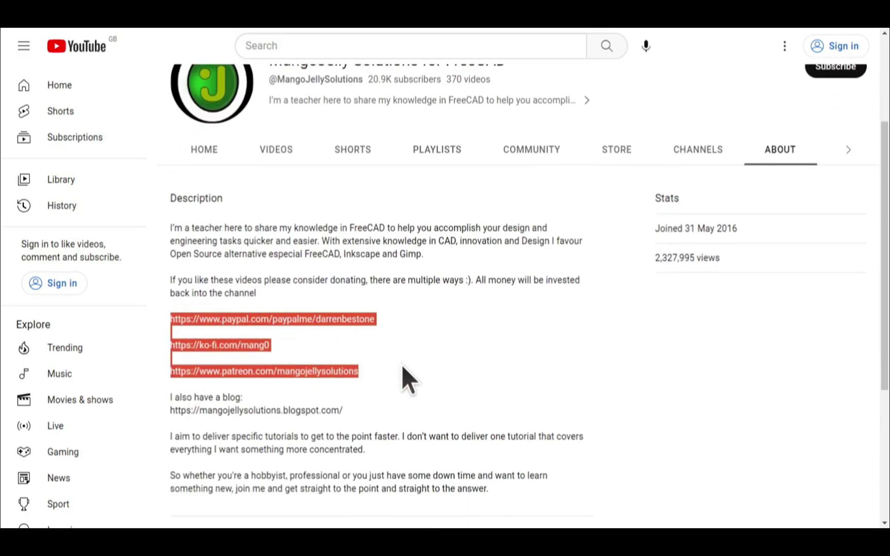